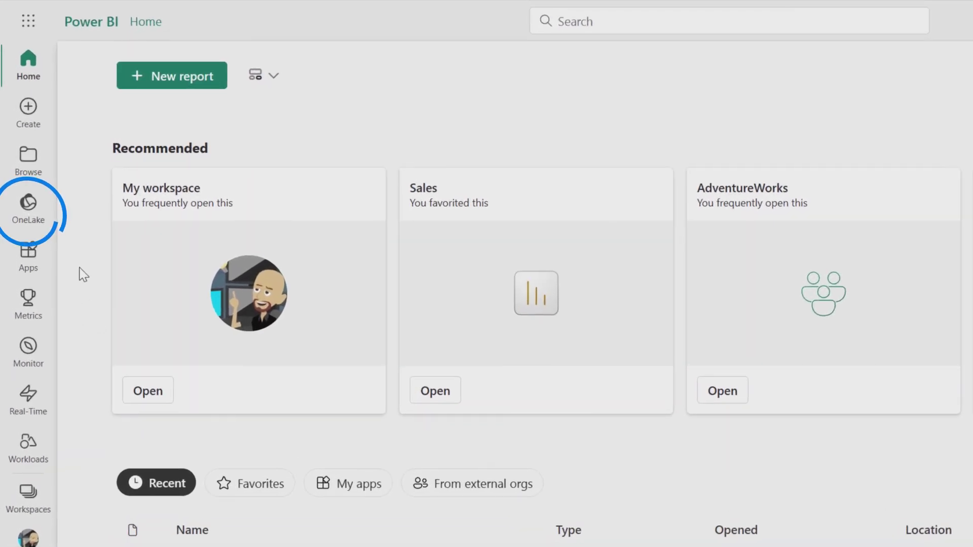
- Filter the OneLake catalog to the Finance domain so only its six items show
{"action": "left_click", "coordinate": [27, 220]}
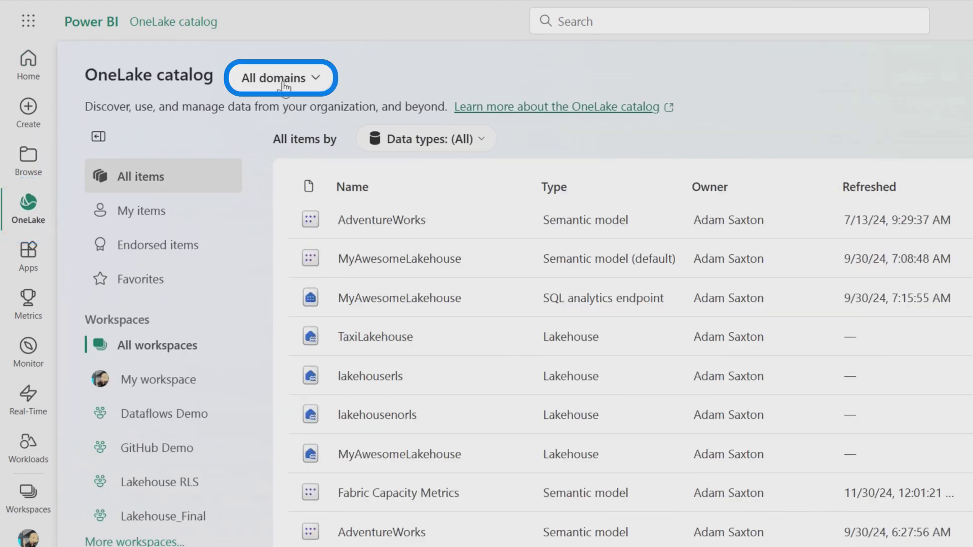
{"action": "left_click", "coordinate": [309, 80]}
{"action": "left_click", "coordinate": [301, 153]}
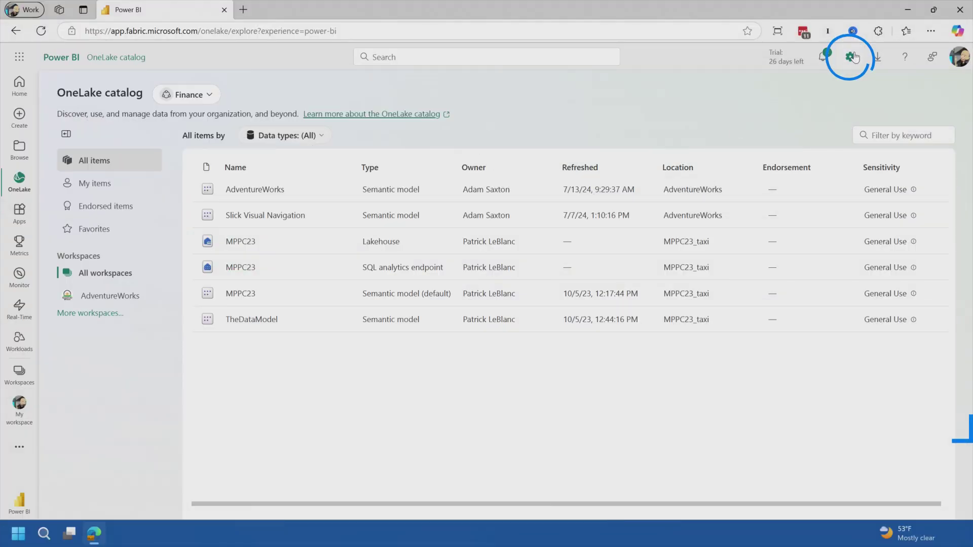
{"action": "left_click", "coordinate": [851, 56]}
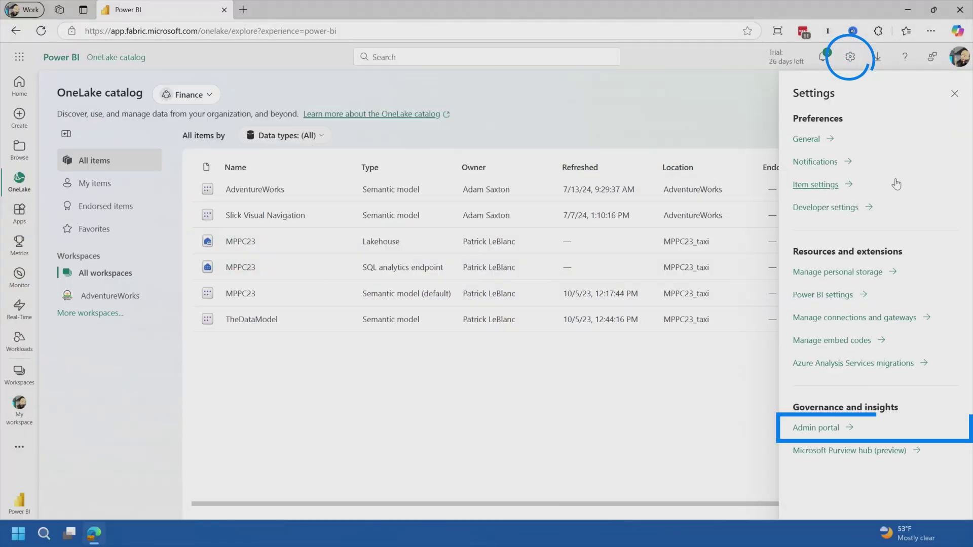
- Create a domain named HR in the Admin portal with a chosen person as domain admin, then open it
{"action": "left_click", "coordinate": [815, 428]}
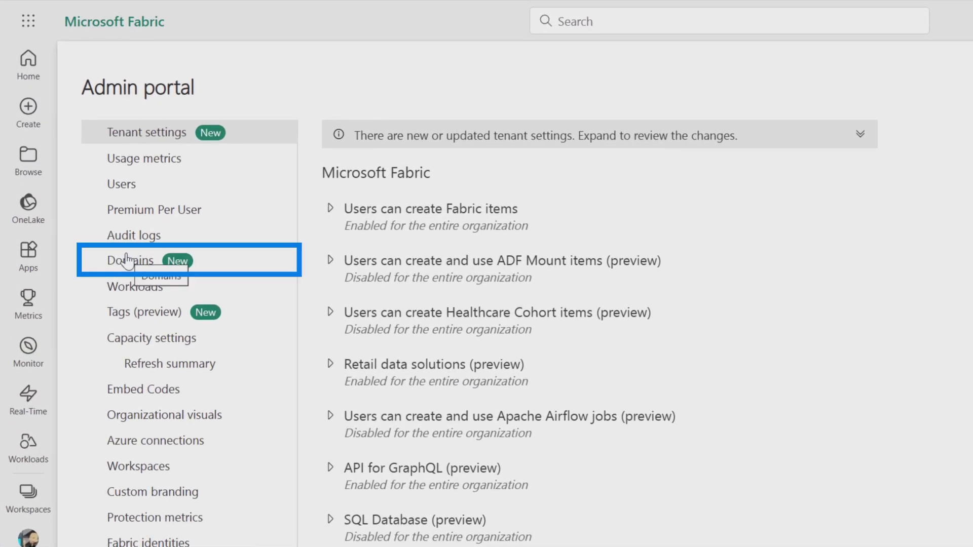
{"action": "left_click", "coordinate": [130, 261]}
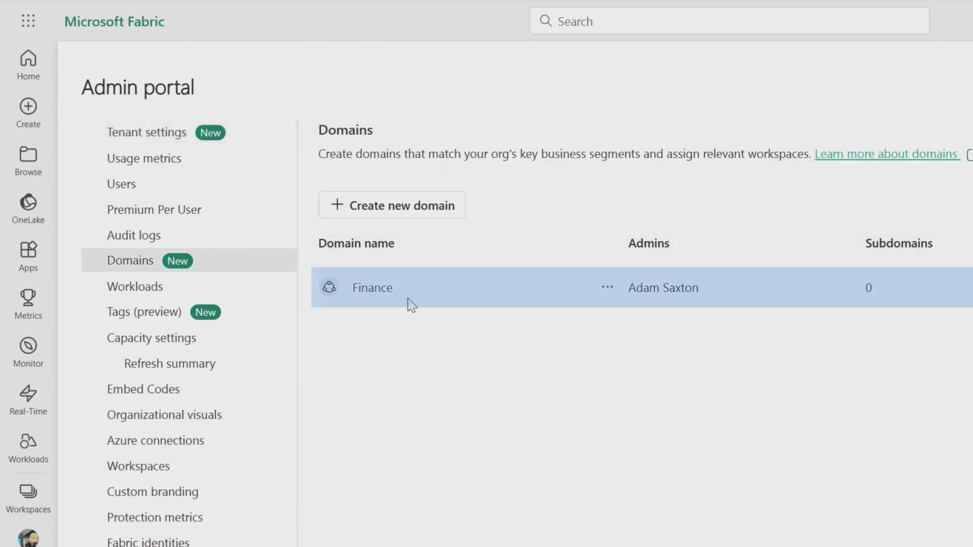
{"action": "left_click", "coordinate": [414, 215]}
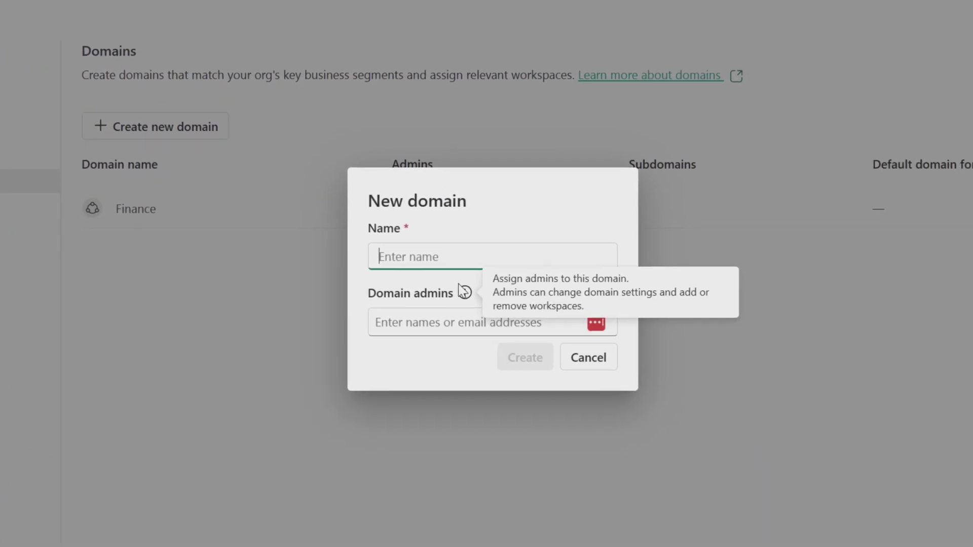
{"action": "type", "text": "HR"}
{"action": "left_click", "coordinate": [433, 277]}
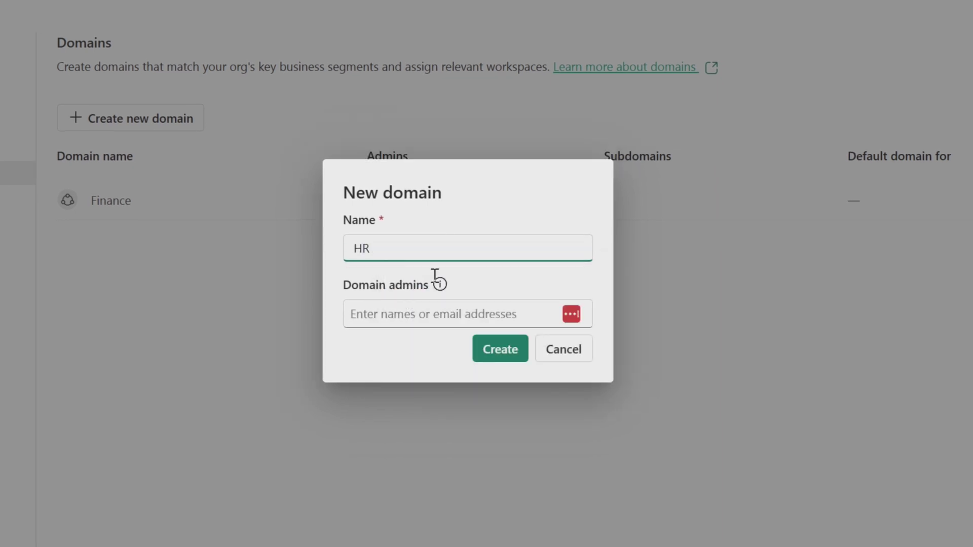
{"action": "left_click", "coordinate": [418, 323]}
{"action": "type", "text": "Patrick"}
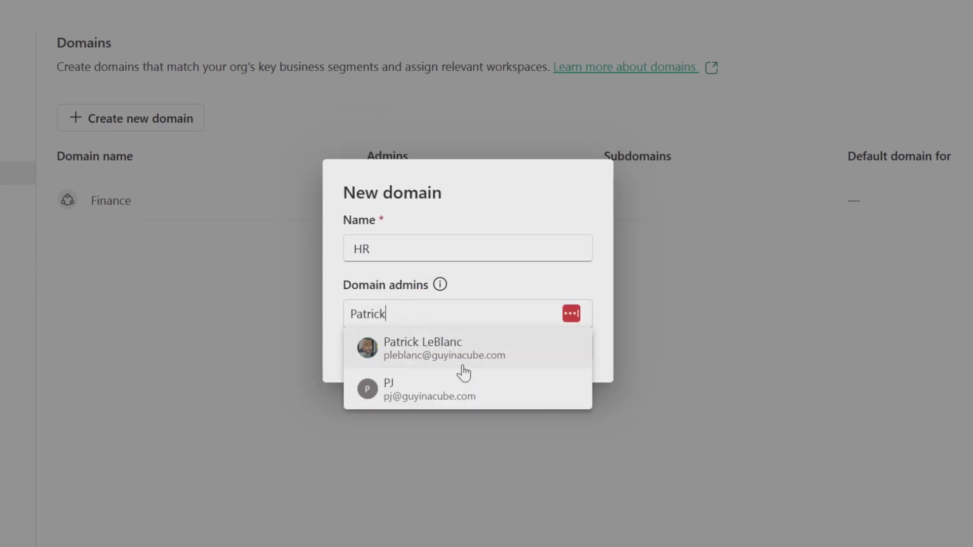
{"action": "left_click", "coordinate": [459, 362]}
{"action": "left_click", "coordinate": [500, 364]}
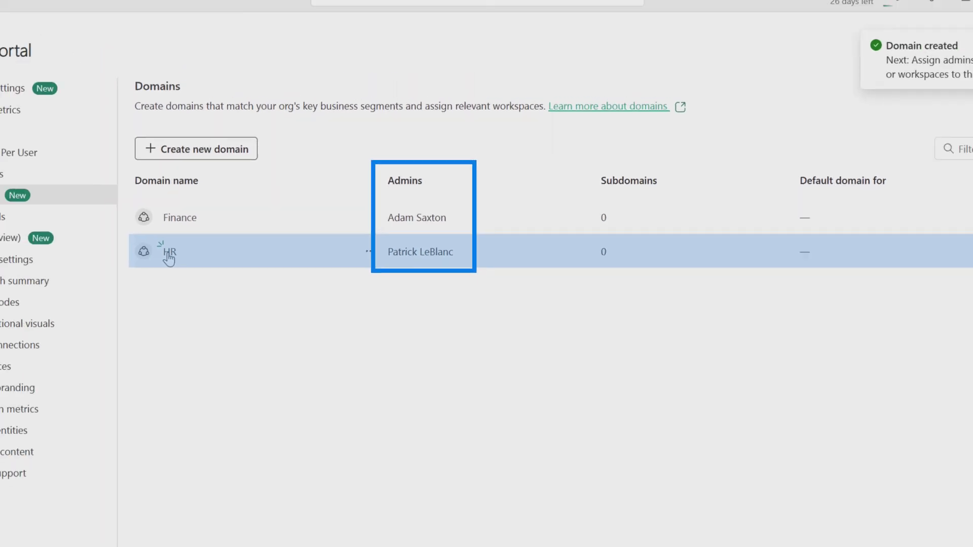
{"action": "left_click", "coordinate": [167, 253]}
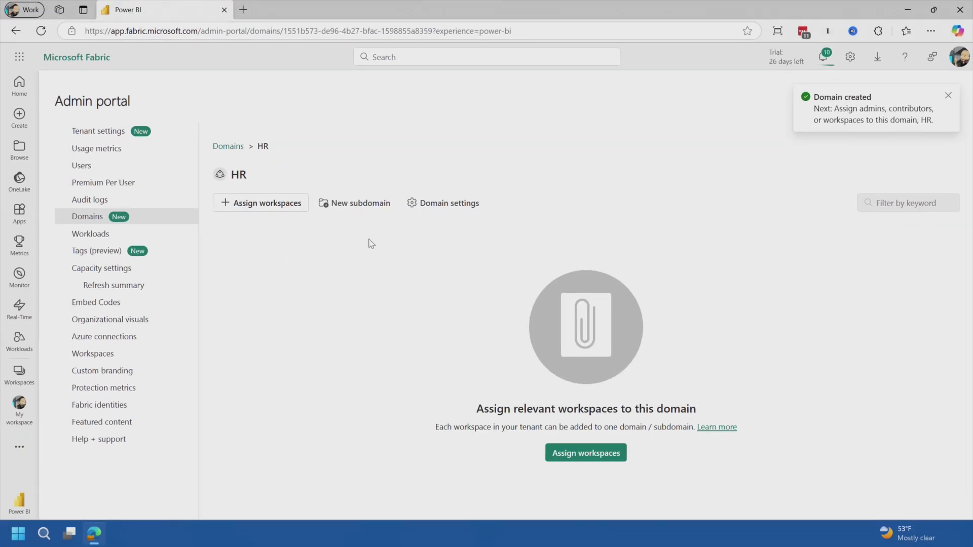
{"action": "left_click", "coordinate": [278, 205]}
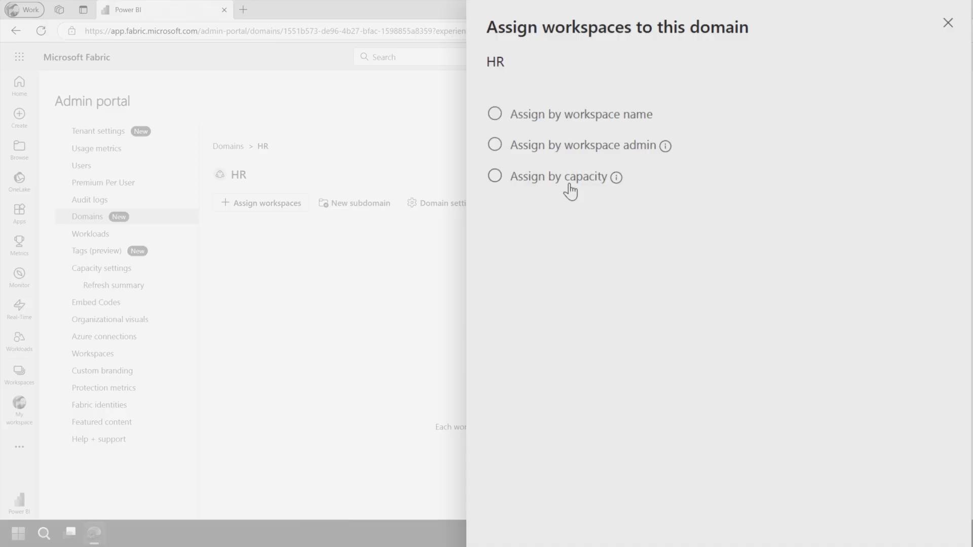
- Assign the GitHub Demo workspace to HR by searching workspace names for 'Demo'
{"action": "left_click", "coordinate": [566, 120]}
{"action": "left_click", "coordinate": [600, 239]}
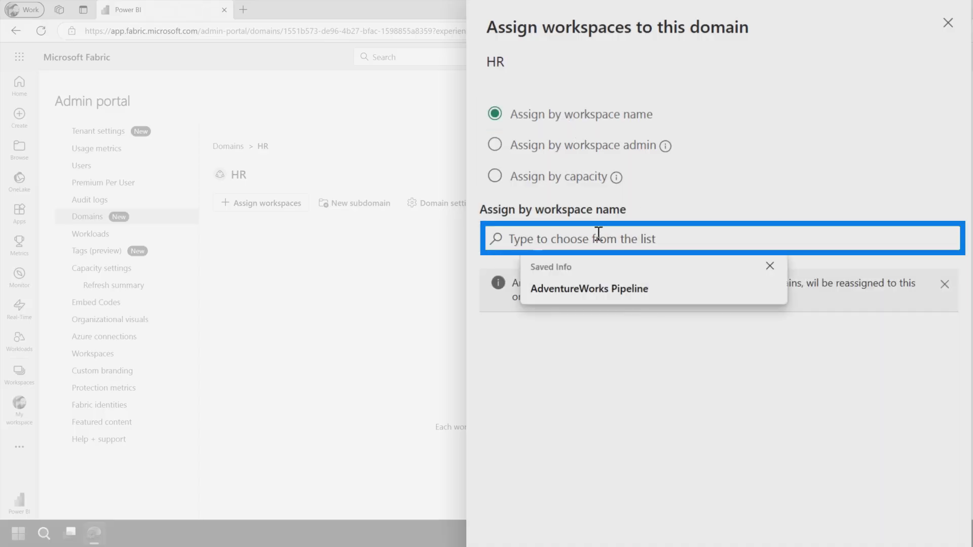
{"action": "type", "text": "Demo"}
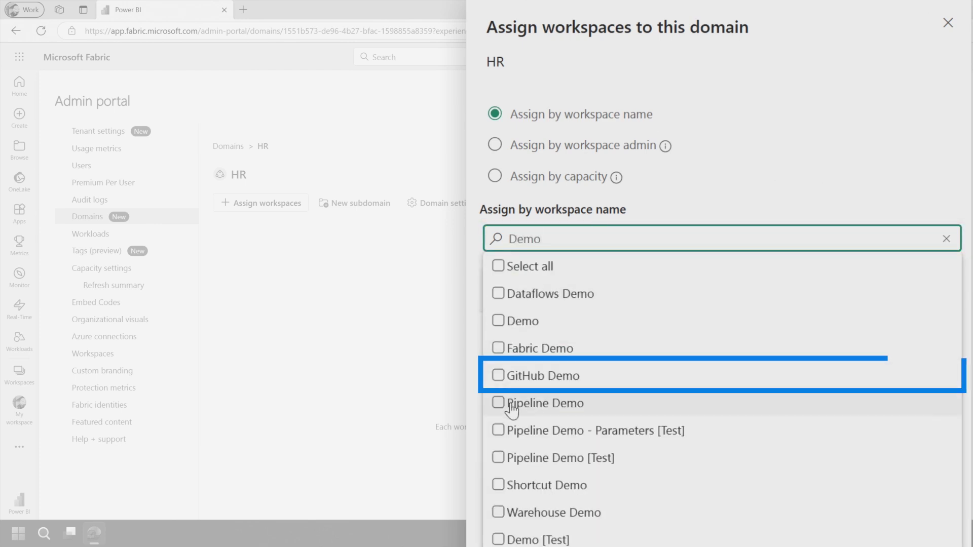
{"action": "left_click", "coordinate": [498, 375]}
{"action": "left_click", "coordinate": [902, 504]}
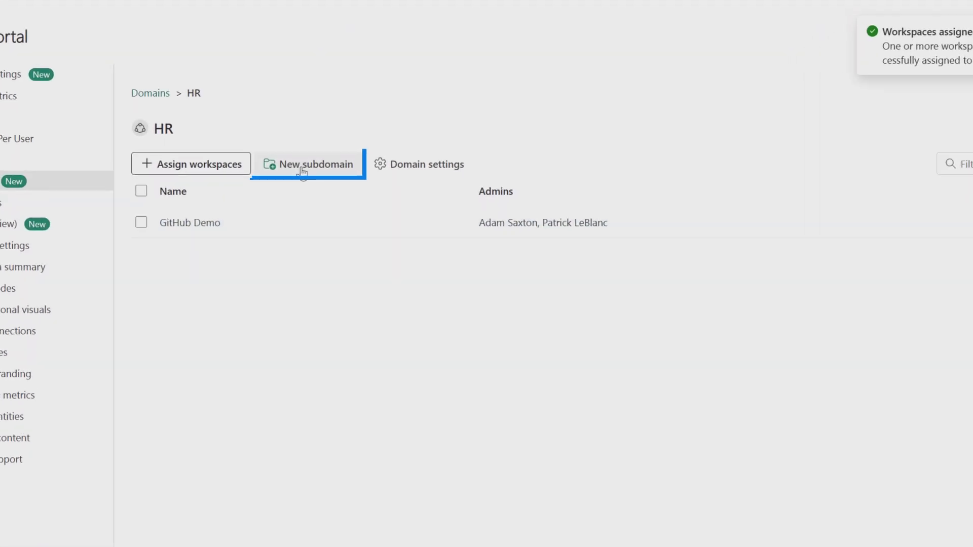
{"action": "left_click", "coordinate": [255, 131]}
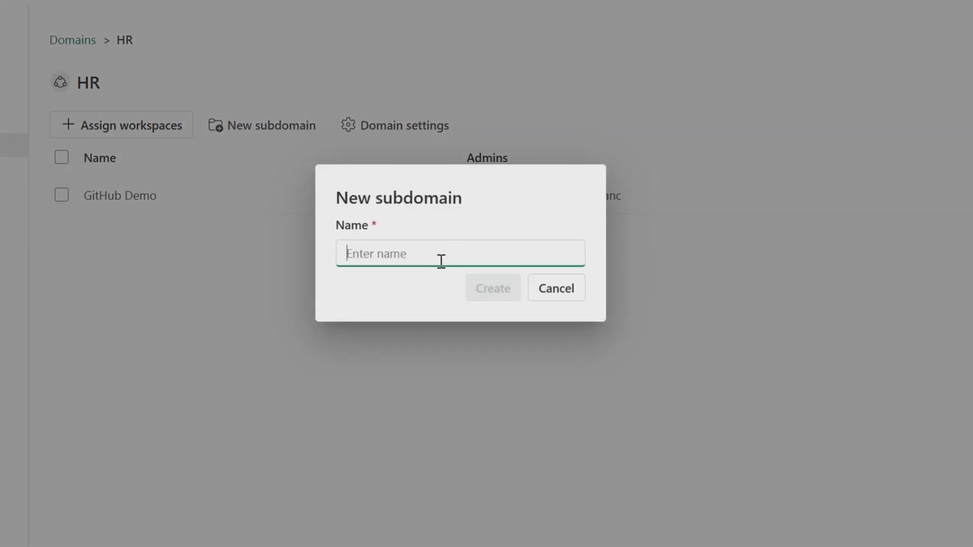
- Create two subdomains under HR named East US and West US
{"action": "type", "text": "East"}
{"action": "key", "text": "Tab"}
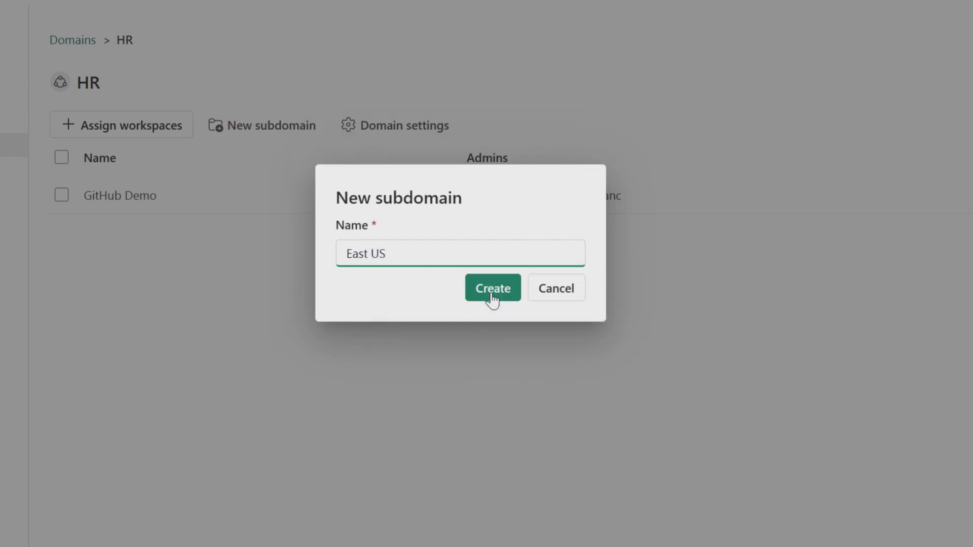
{"action": "left_click", "coordinate": [492, 298]}
{"action": "left_click", "coordinate": [260, 130]}
{"action": "type", "text": "West"}
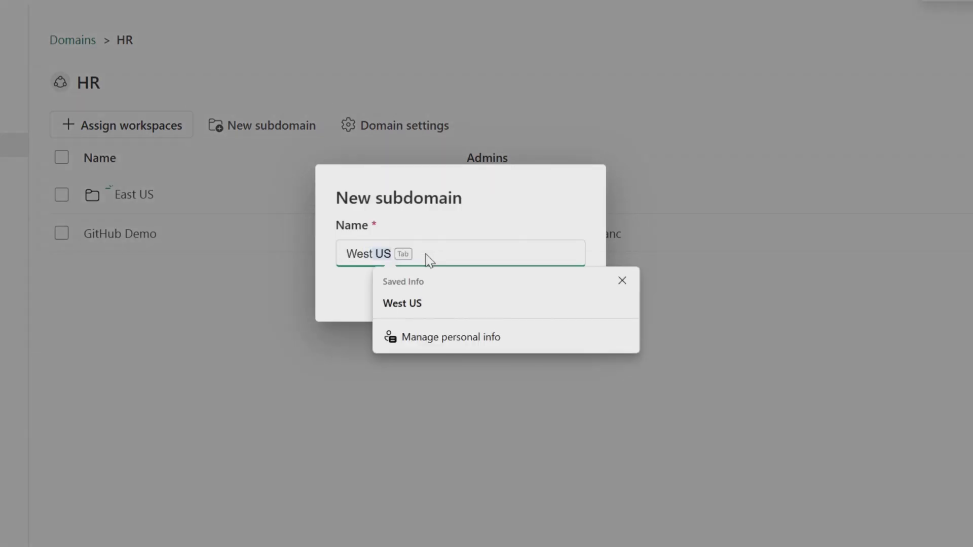
{"action": "key", "text": "Tab"}
{"action": "left_click", "coordinate": [499, 294]}
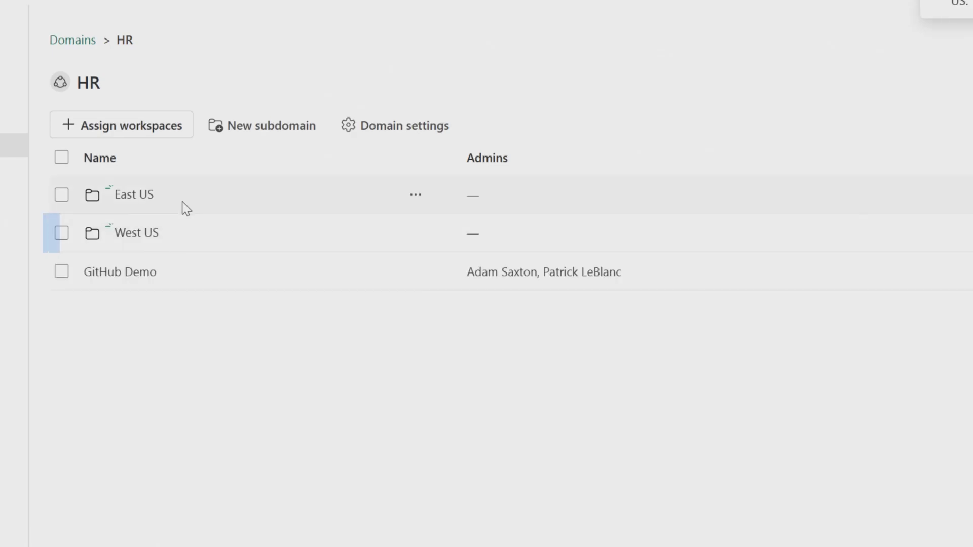
- Assign the Dataflows Demo workspace to West US, then return to HR
{"action": "left_click", "coordinate": [137, 233]}
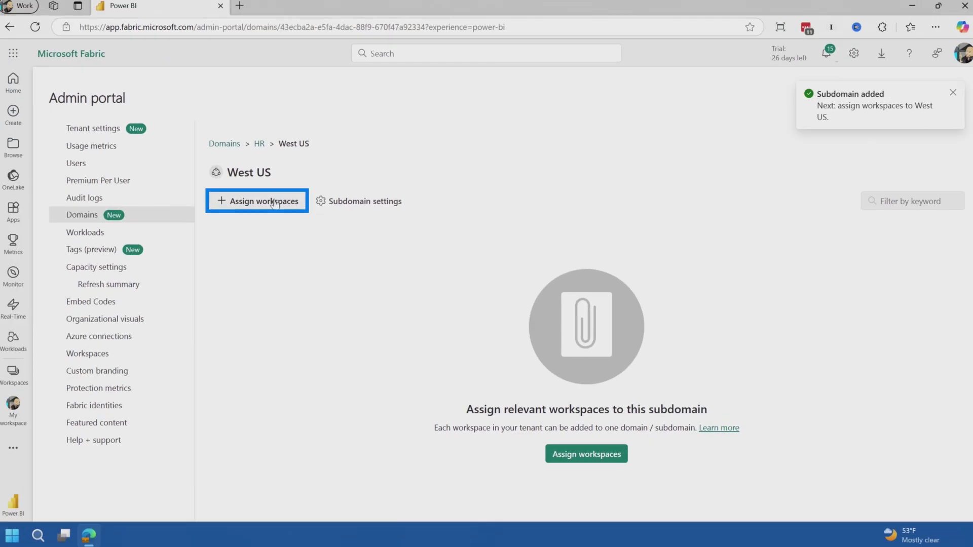
{"action": "left_click", "coordinate": [673, 147]}
{"action": "left_click", "coordinate": [706, 230]}
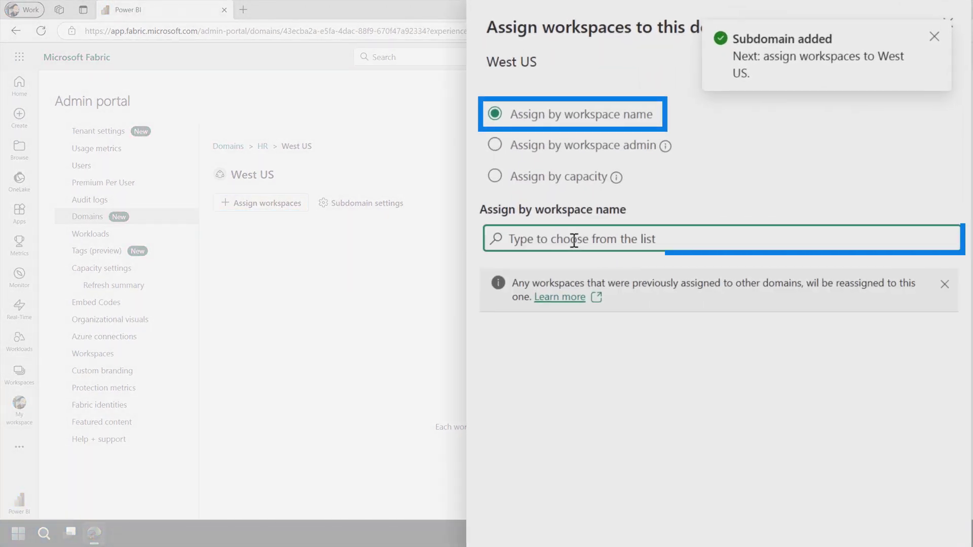
{"action": "type", "text": "Demo"}
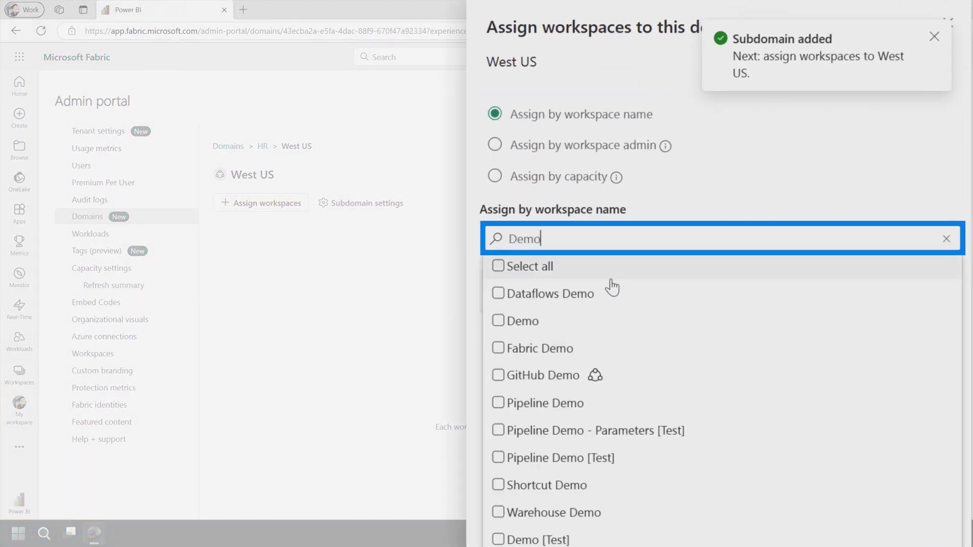
{"action": "left_click", "coordinate": [501, 292]}
{"action": "left_click", "coordinate": [897, 508]}
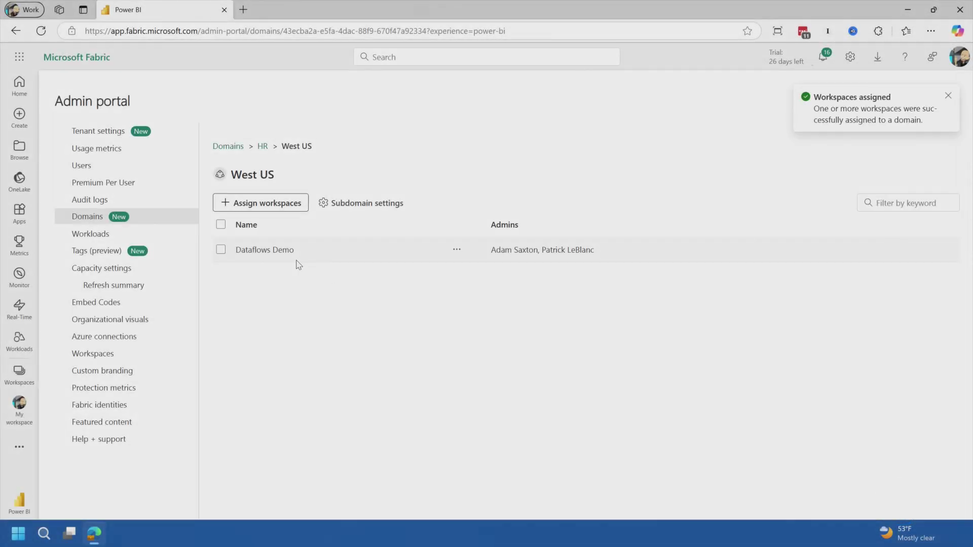
{"action": "left_click", "coordinate": [271, 147]}
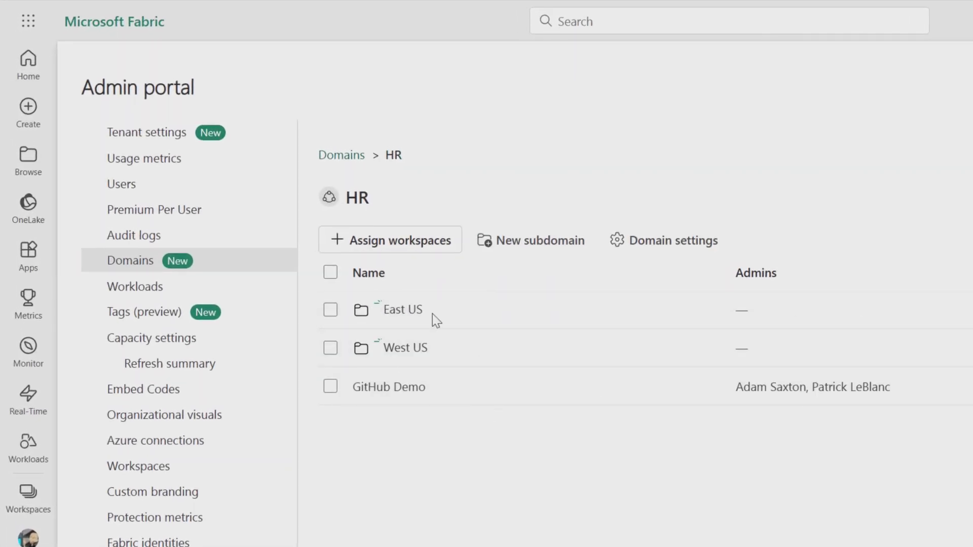
- Check the West US subdomain's assigned workspaces, then bring up HR's domain settings
{"action": "triple_click", "coordinate": [275, 309]}
{"action": "left_click", "coordinate": [409, 348]}
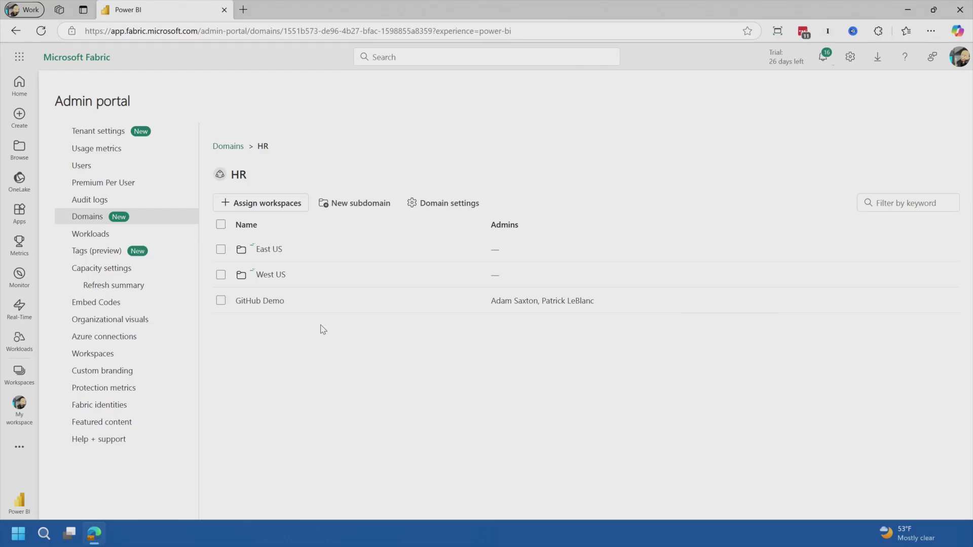
{"action": "left_click", "coordinate": [440, 204]}
- Browse HR's cover image gallery, then review the domain's Admins and Contributors
{"action": "left_click", "coordinate": [437, 156]}
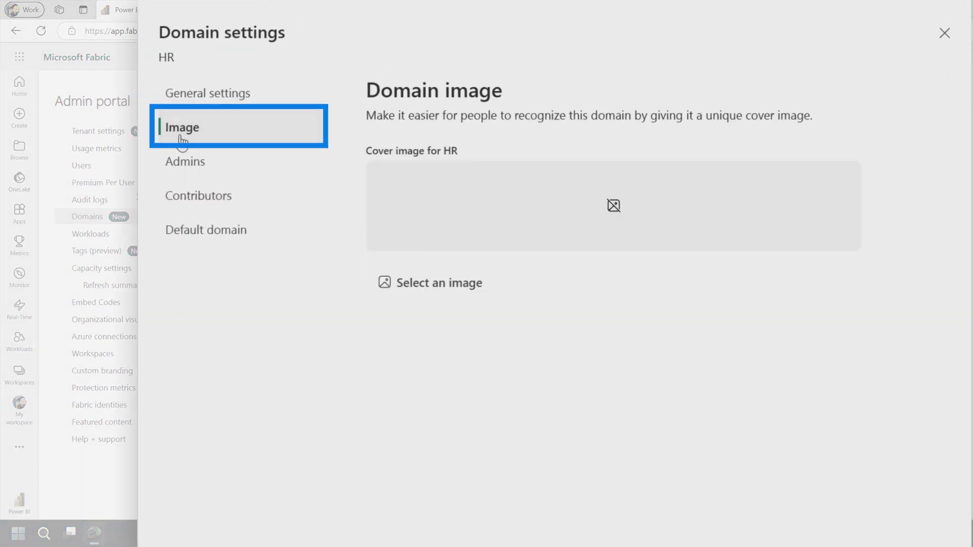
{"action": "left_click", "coordinate": [427, 282]}
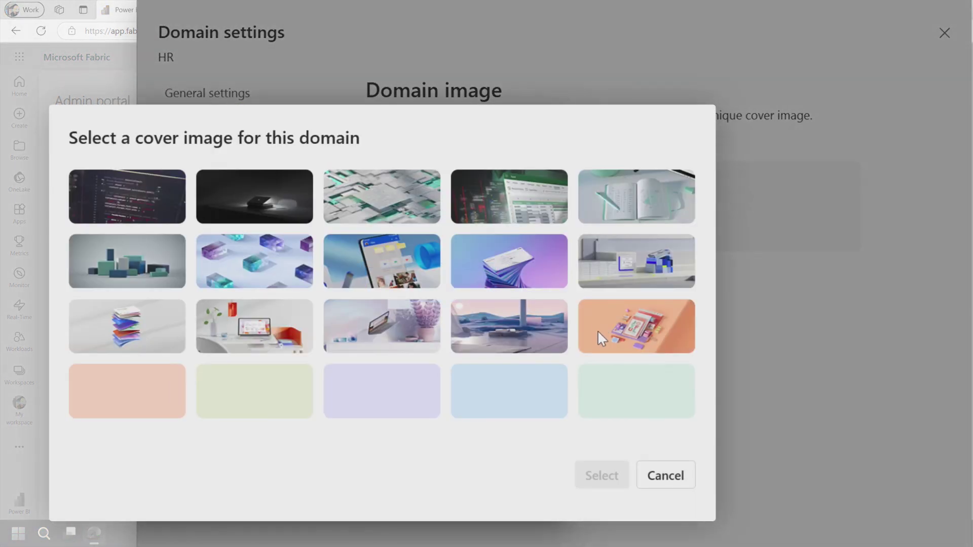
{"action": "key", "text": "Escape"}
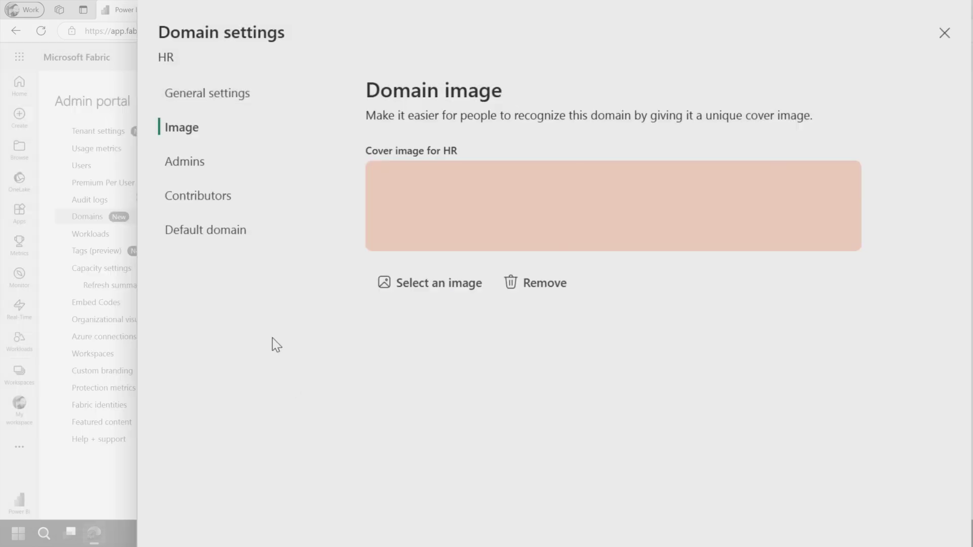
{"action": "left_click", "coordinate": [205, 173]}
{"action": "left_click", "coordinate": [242, 208]}
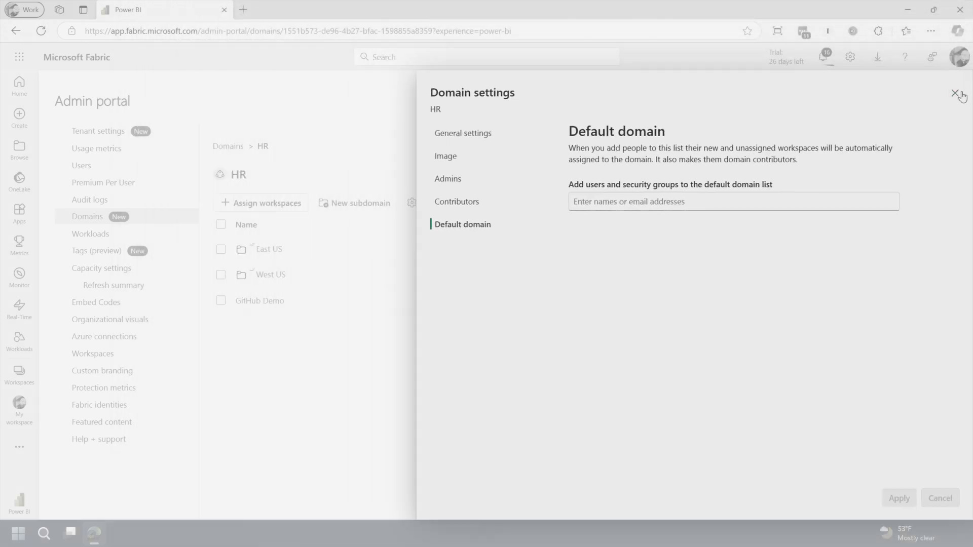
{"action": "left_click", "coordinate": [956, 94]}
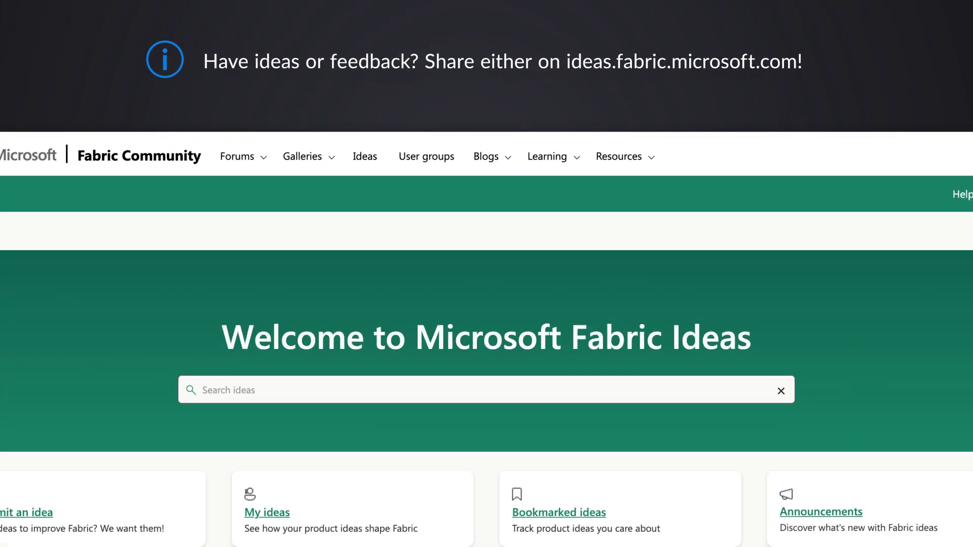
- Type 'I want t' on the Ideas page, then go to the Admin portal's Tenant settings
{"action": "type", "text": "I want to be able to delegate tenant settings, please!"}
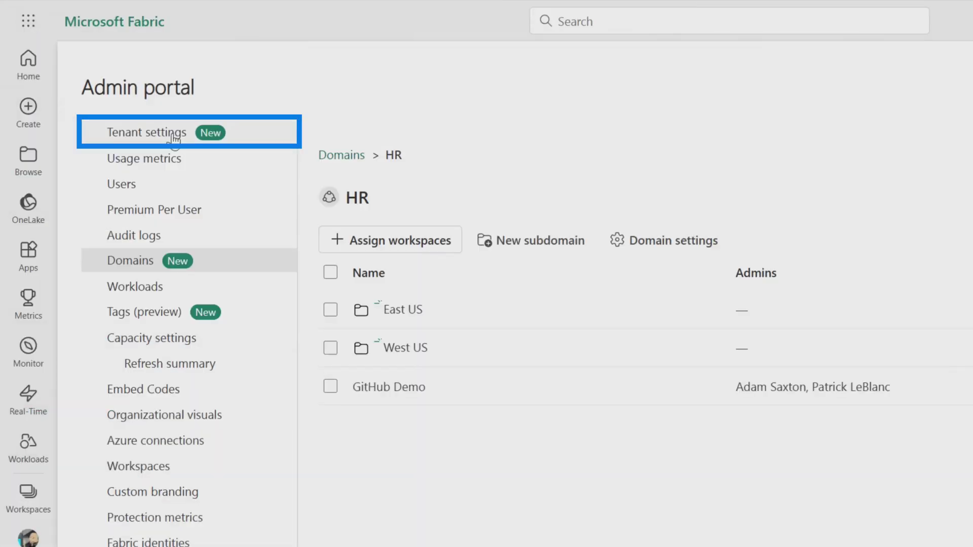
{"action": "left_click", "coordinate": [174, 134]}
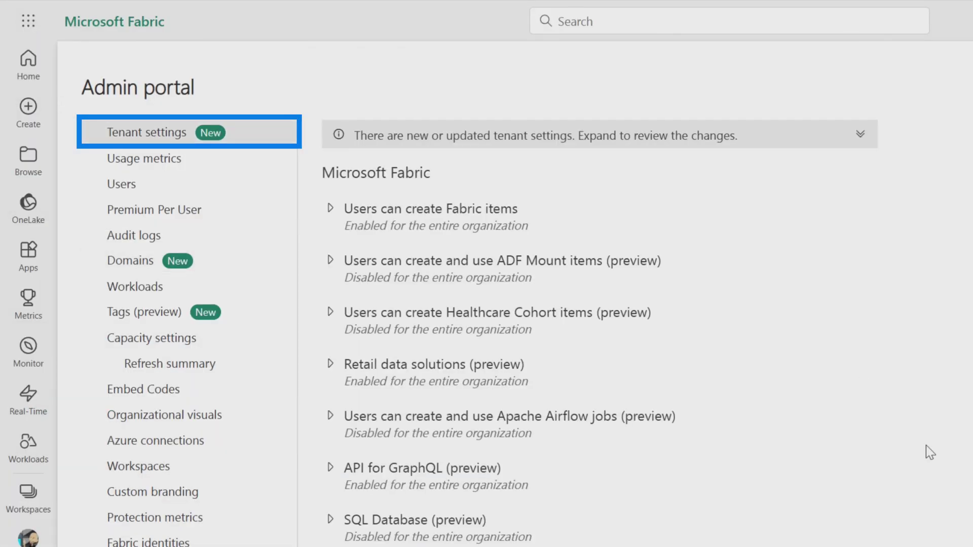
{"action": "left_click", "coordinate": [871, 133]}
{"action": "type", "text": "Certi"}
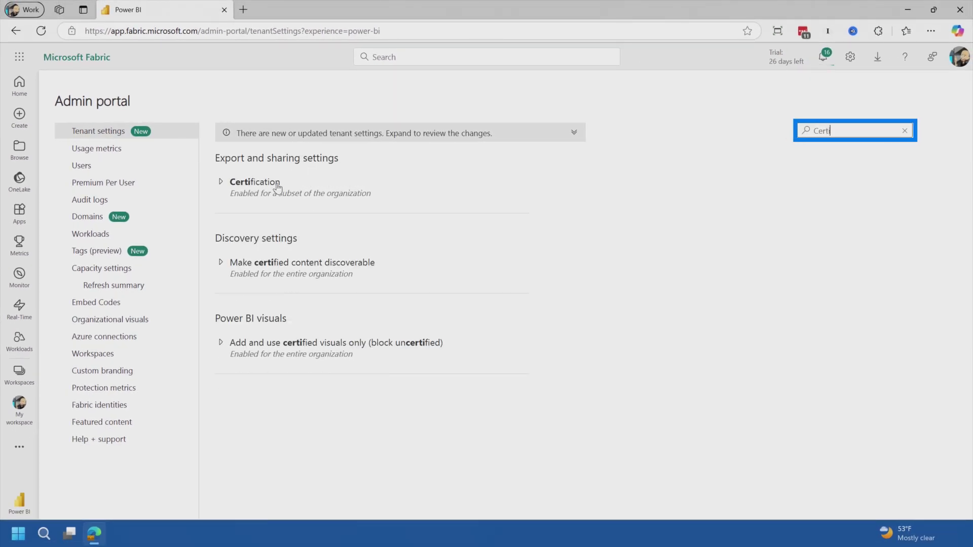
{"action": "left_click", "coordinate": [253, 181]}
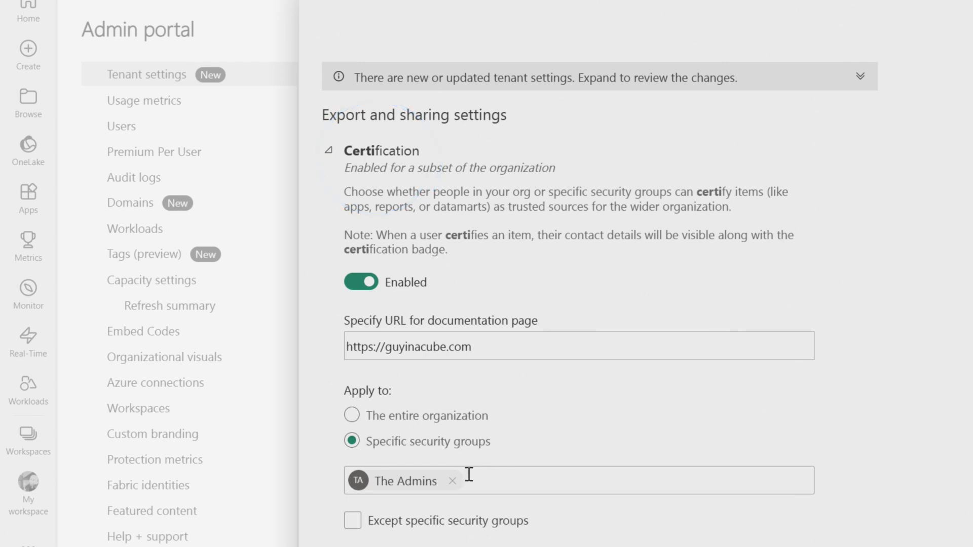
{"action": "scroll", "coordinate": [530, 409], "scroll_direction": "down", "scroll_amount": 5}
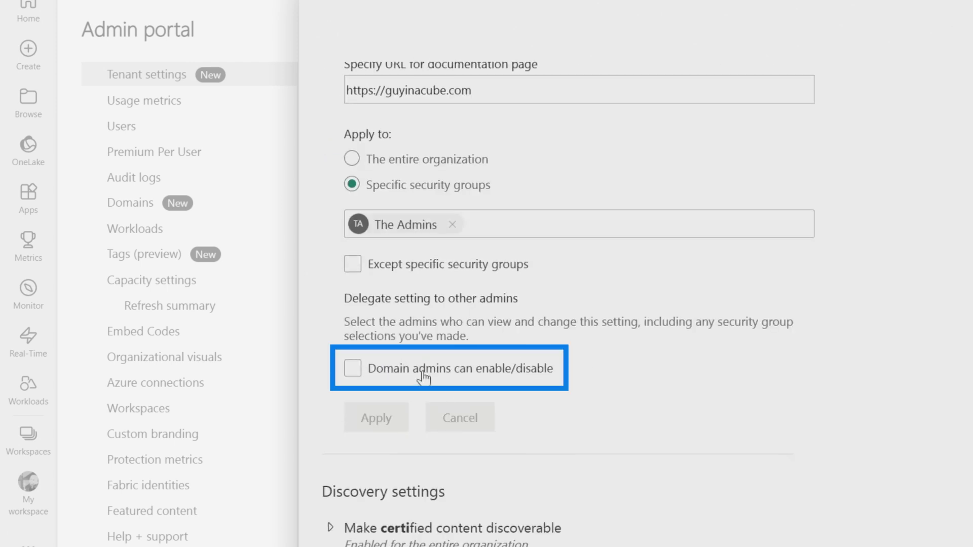
{"action": "left_click", "coordinate": [374, 423]}
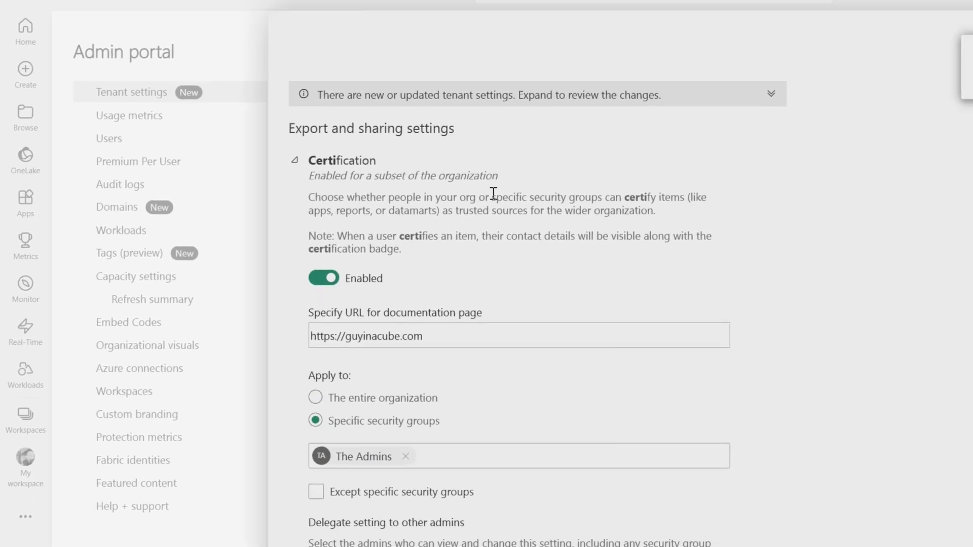
{"action": "left_click", "coordinate": [897, 132]}
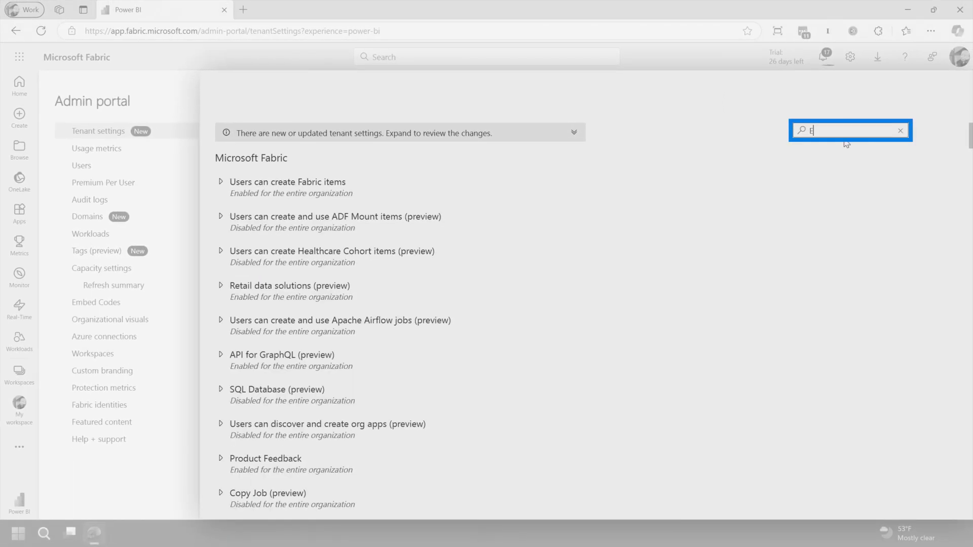
{"action": "type", "text": "Export"}
- Tick 'Domain admins can enable/disable' for Export reports as image files and apply
{"action": "scroll", "coordinate": [253, 240], "scroll_direction": "down", "scroll_amount": 3}
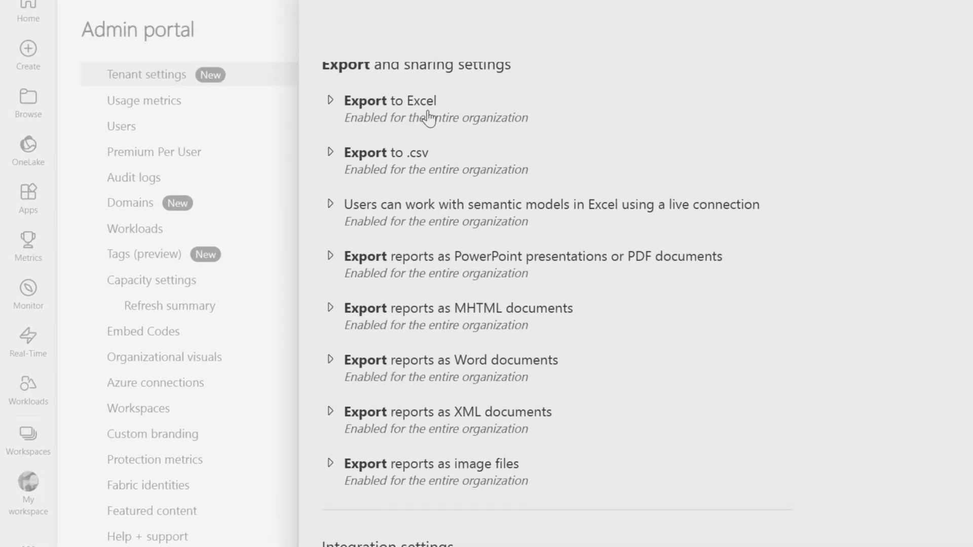
{"action": "left_click", "coordinate": [371, 107]}
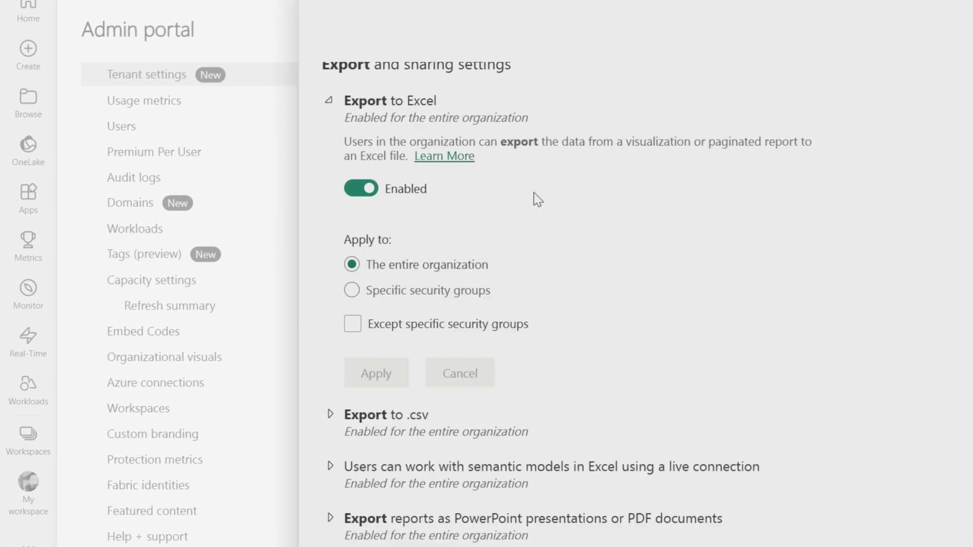
{"action": "left_click", "coordinate": [394, 106]}
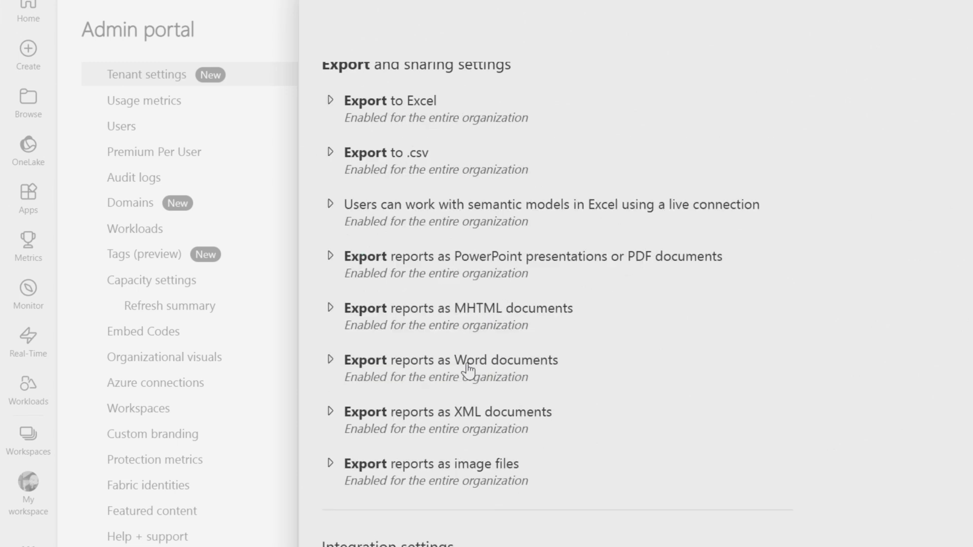
{"action": "left_click", "coordinate": [414, 471]}
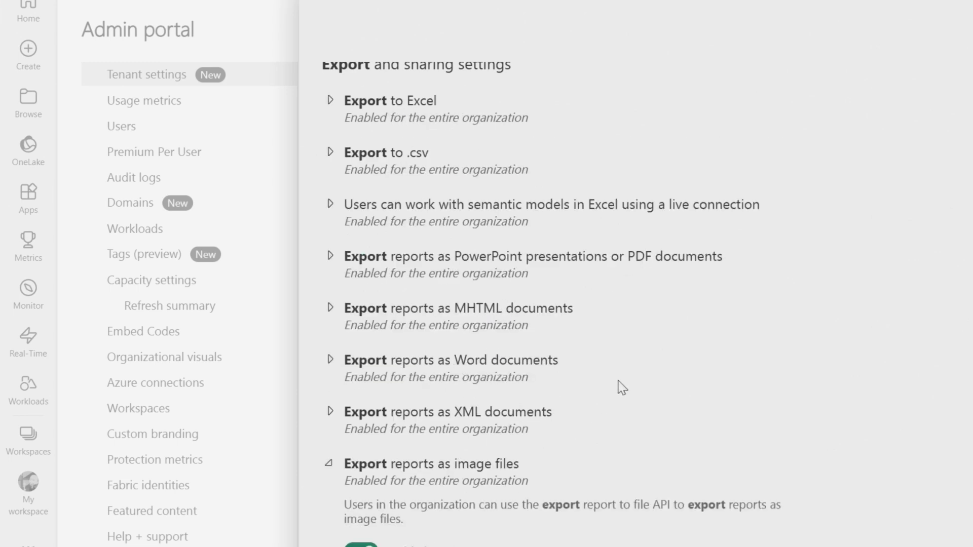
{"action": "scroll", "coordinate": [619, 385], "scroll_direction": "down", "scroll_amount": 8}
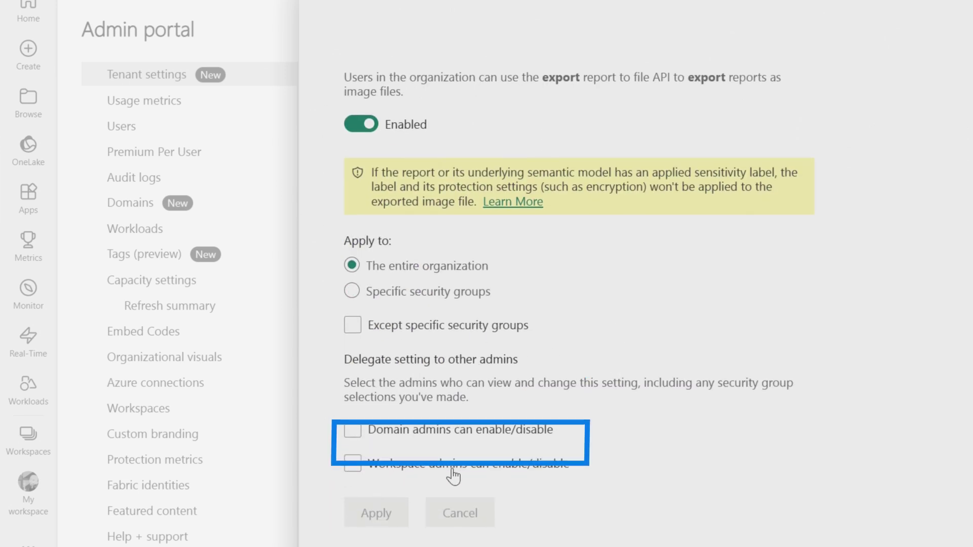
{"action": "left_click", "coordinate": [414, 436]}
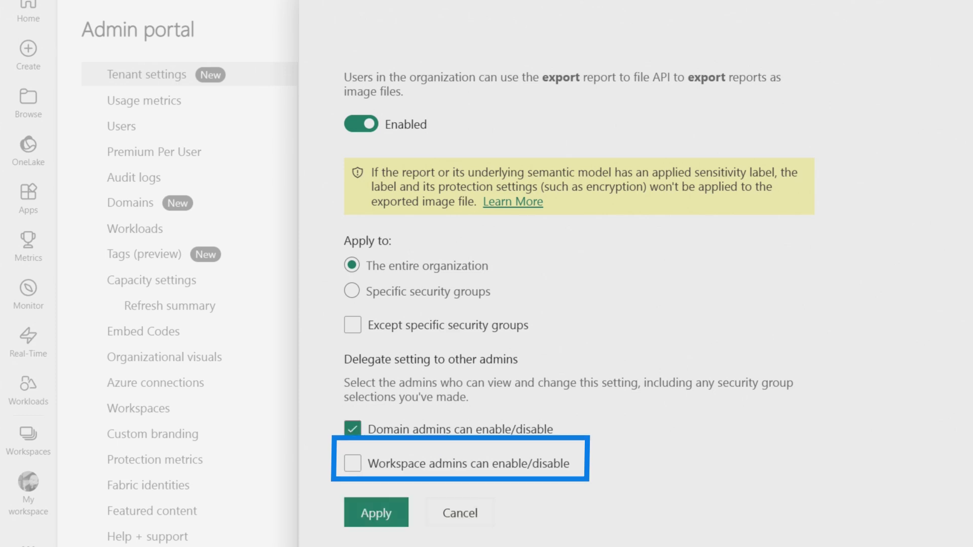
{"action": "left_click", "coordinate": [370, 517]}
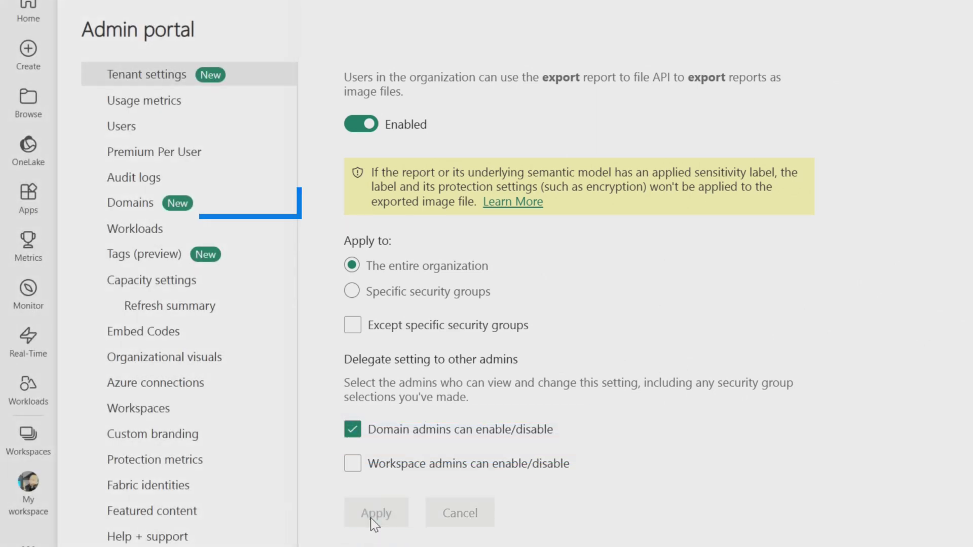
- Open HR's domain settings at Delegated Settings > Export and sharing
{"action": "left_click", "coordinate": [132, 204]}
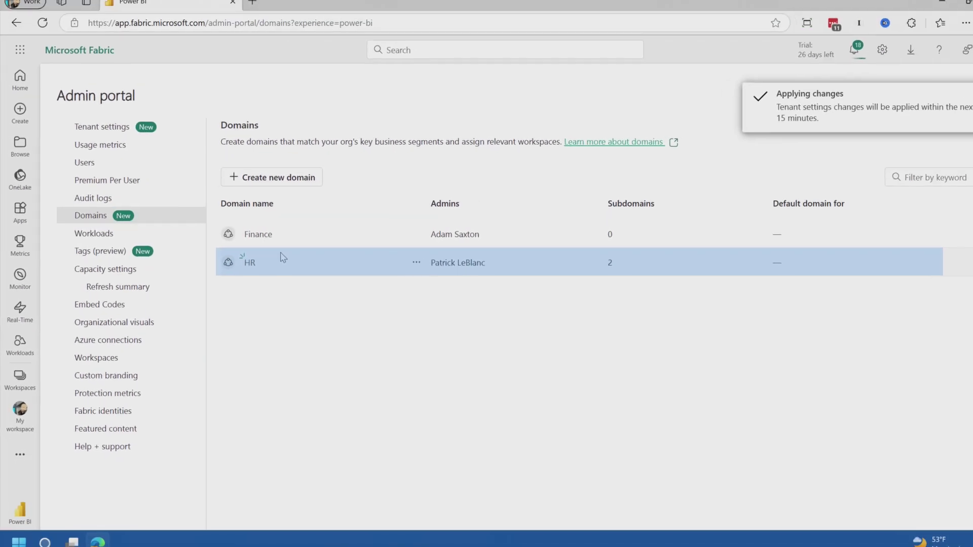
{"action": "left_click", "coordinate": [242, 262]}
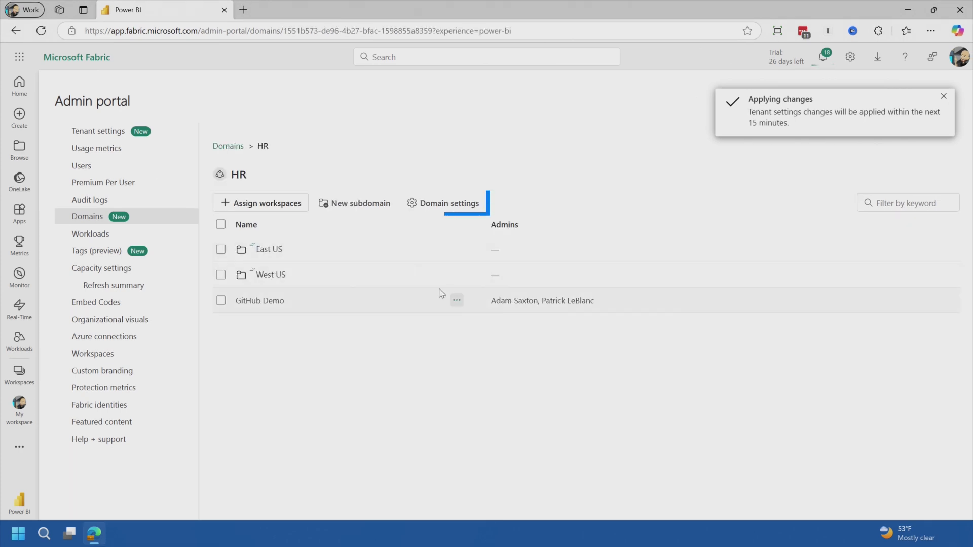
{"action": "left_click", "coordinate": [450, 205]}
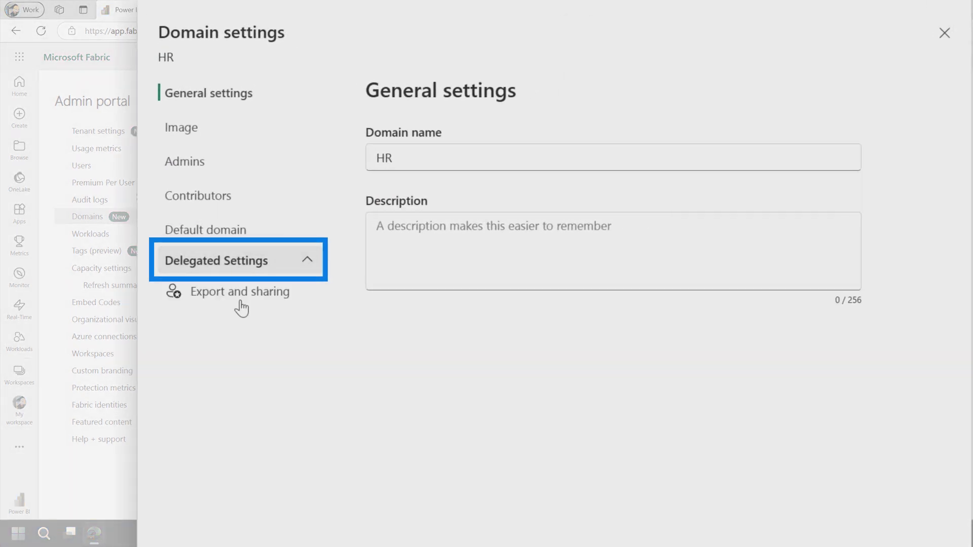
{"action": "left_click", "coordinate": [248, 295]}
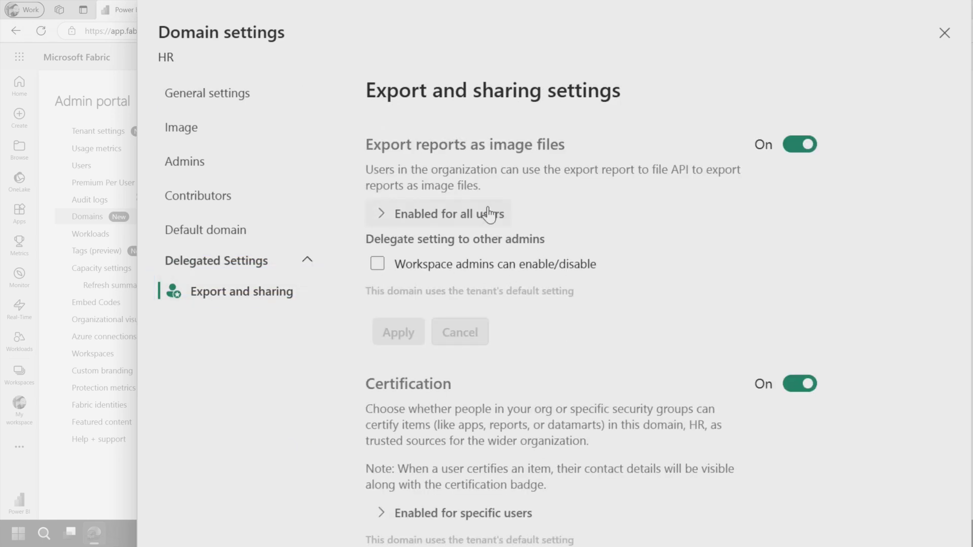
- Expand the image export and certification settings to see which users they apply to
{"action": "left_click", "coordinate": [414, 215]}
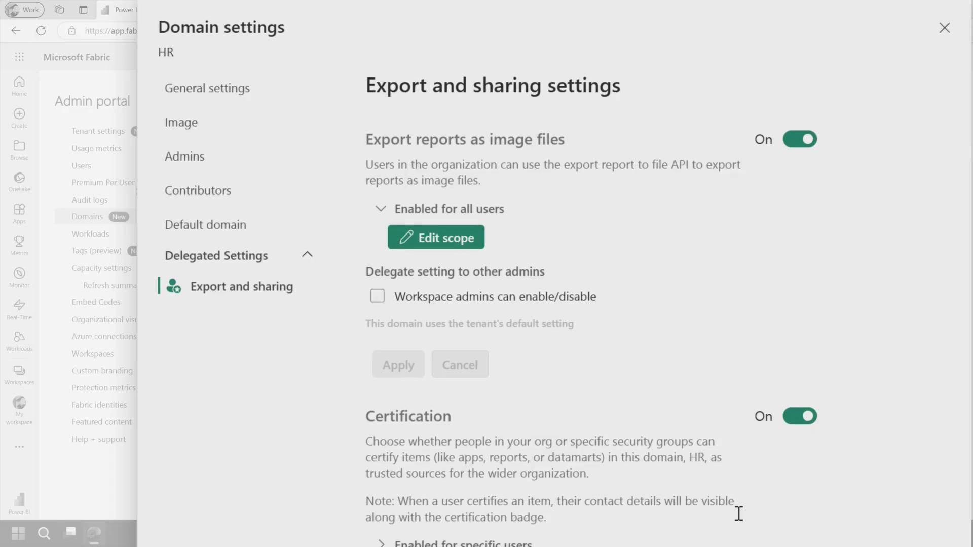
{"action": "scroll", "coordinate": [525, 517], "scroll_direction": "down", "scroll_amount": 3}
{"action": "left_click", "coordinate": [492, 435]}
{"action": "scroll", "coordinate": [557, 302], "scroll_direction": "down", "scroll_amount": 1}
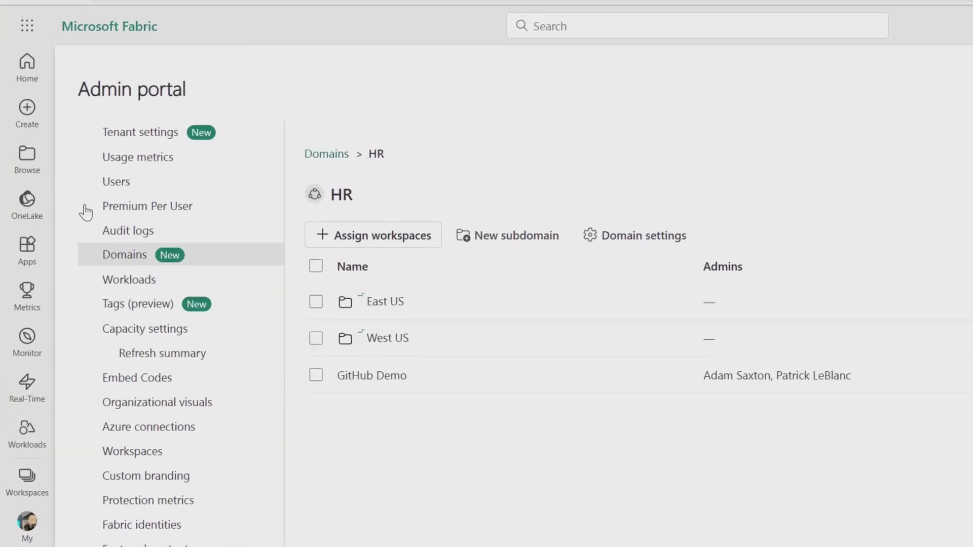
{"action": "left_click", "coordinate": [20, 180]}
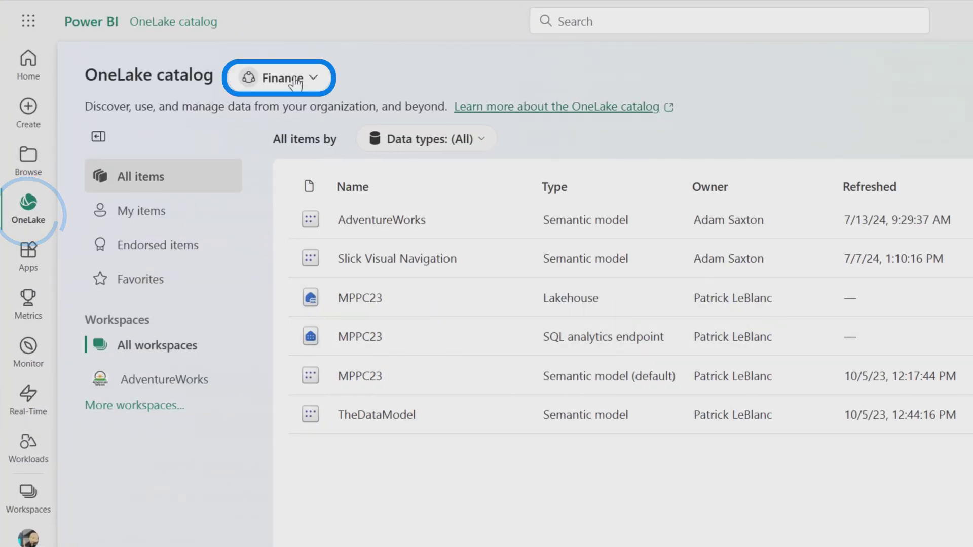
- Filter the OneLake catalog to All HR, then narrow it to the West US subdomain
{"action": "left_click", "coordinate": [305, 80]}
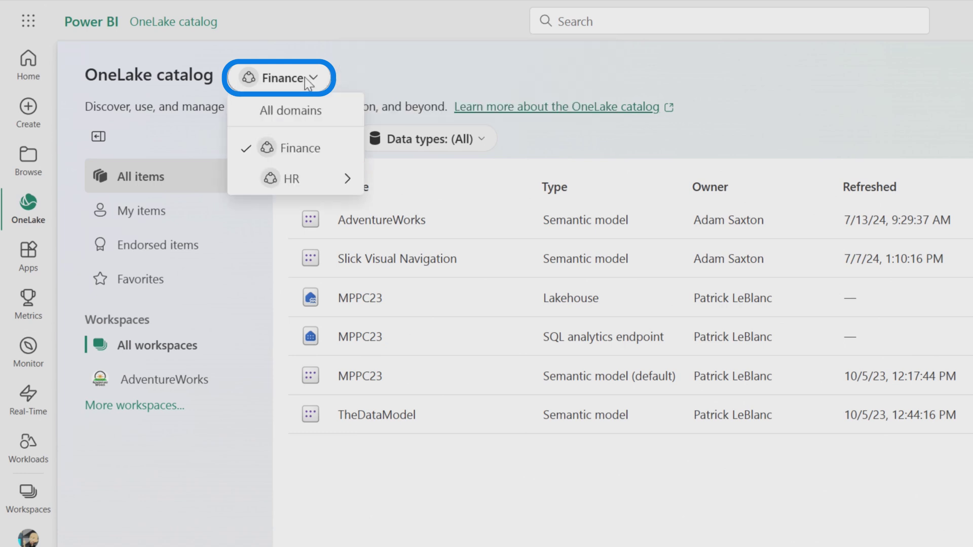
{"action": "left_click", "coordinate": [299, 182]}
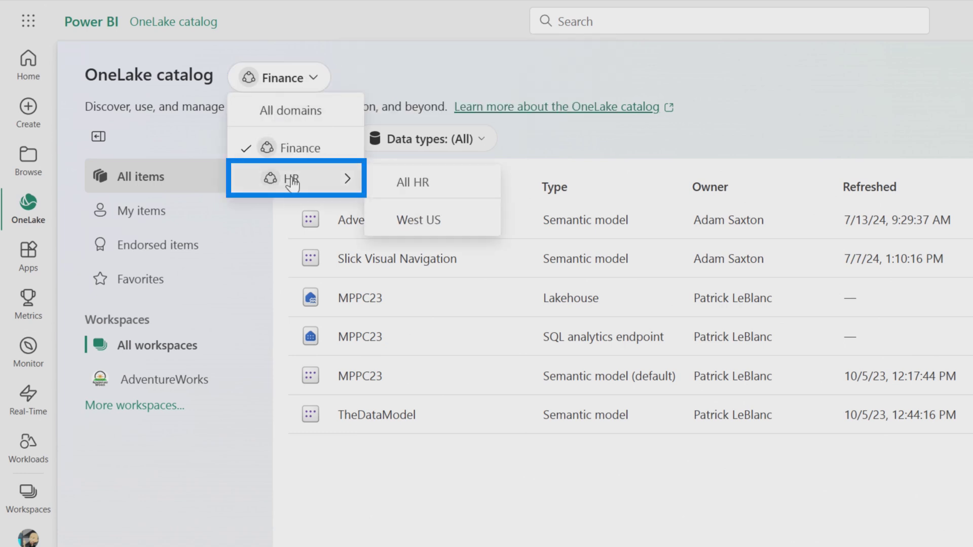
{"action": "left_click", "coordinate": [416, 181]}
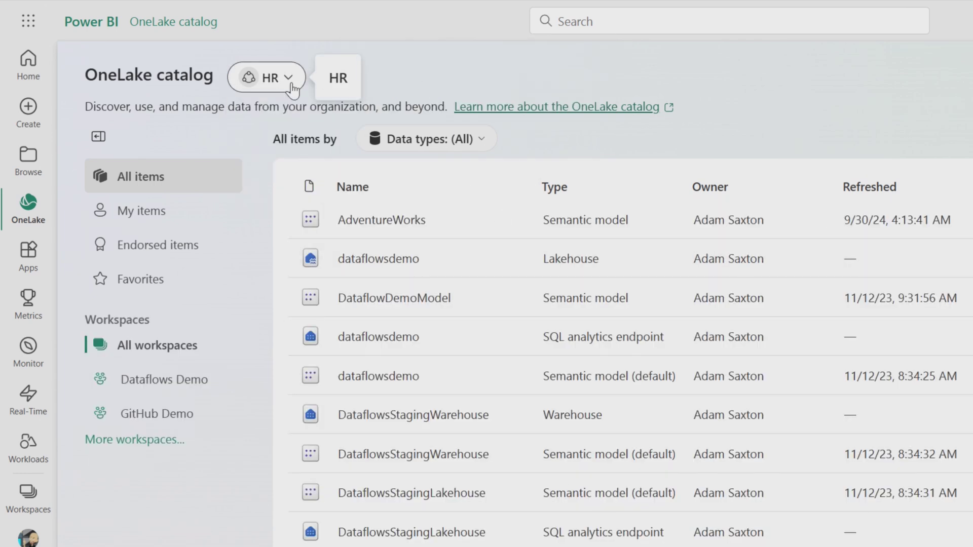
{"action": "left_click", "coordinate": [292, 86]}
{"action": "mouse_move", "coordinate": [304, 184]}
{"action": "left_click", "coordinate": [398, 212]}
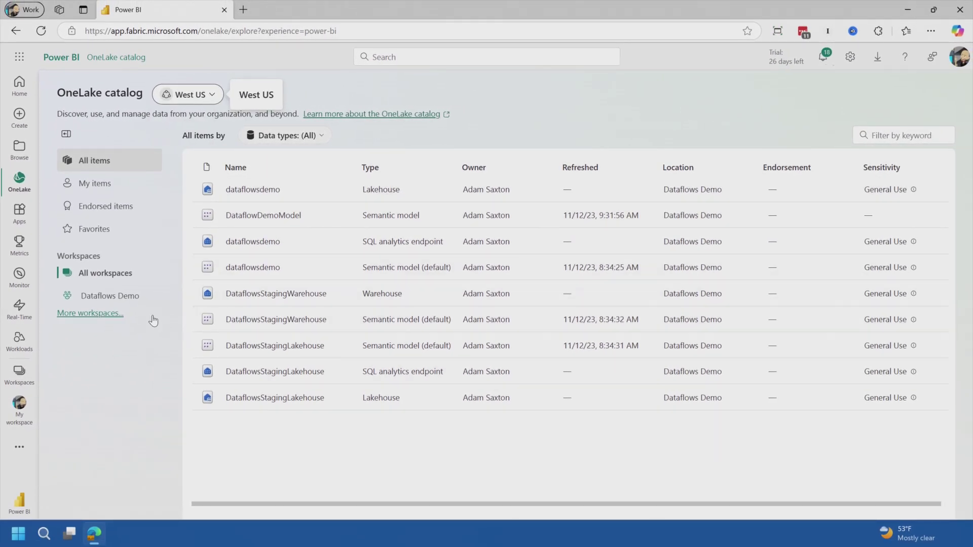
- Open the Workspaces list and filter it to the Finance domain
{"action": "left_click", "coordinate": [17, 378]}
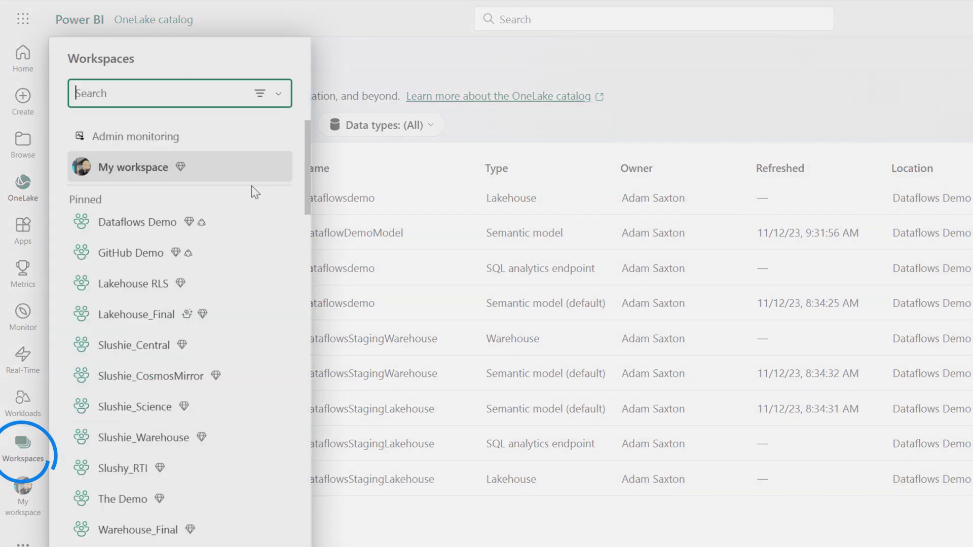
{"action": "scroll", "coordinate": [129, 234], "scroll_direction": "down", "scroll_amount": 15}
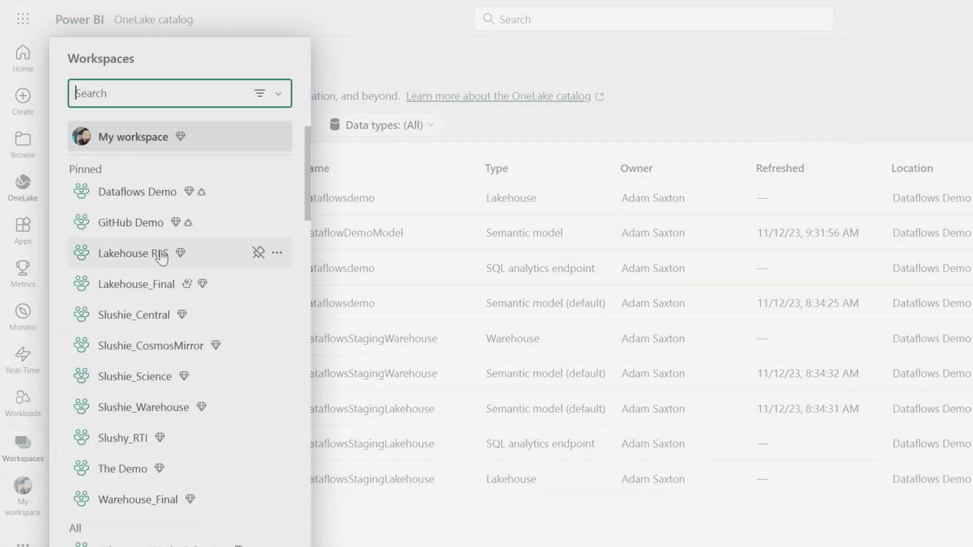
{"action": "scroll", "coordinate": [161, 257], "scroll_direction": "down", "scroll_amount": 20}
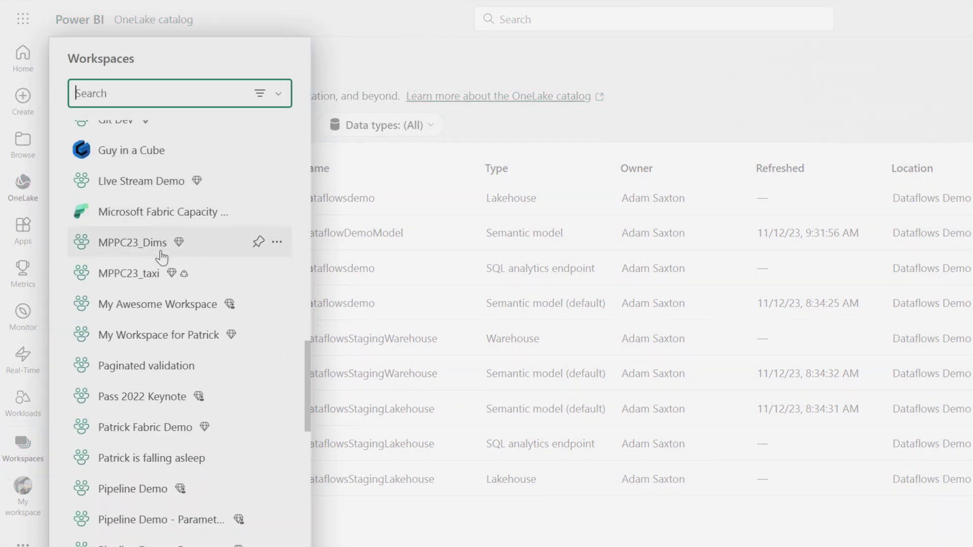
{"action": "scroll", "coordinate": [197, 375], "scroll_direction": "up", "scroll_amount": 10}
{"action": "scroll", "coordinate": [196, 375], "scroll_direction": "up", "scroll_amount": 15}
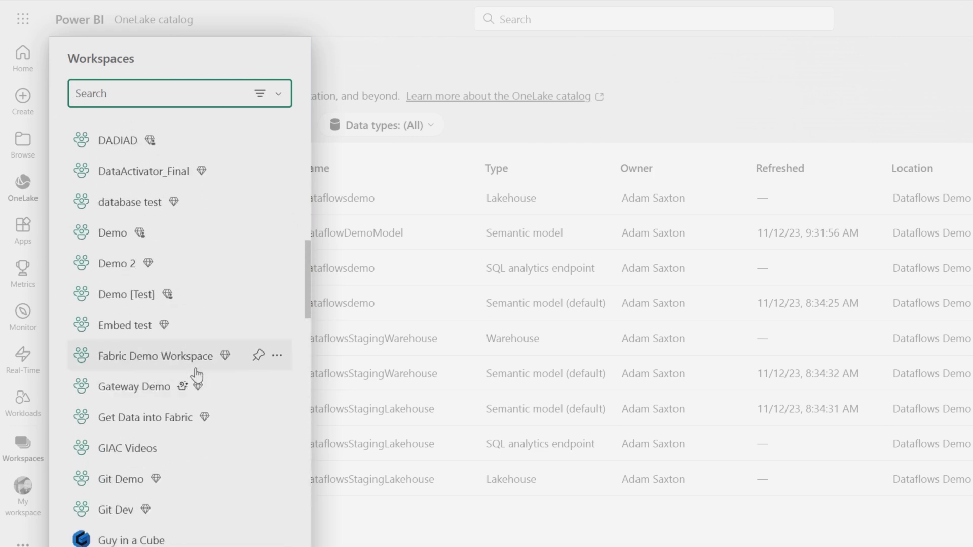
{"action": "left_click", "coordinate": [279, 96]}
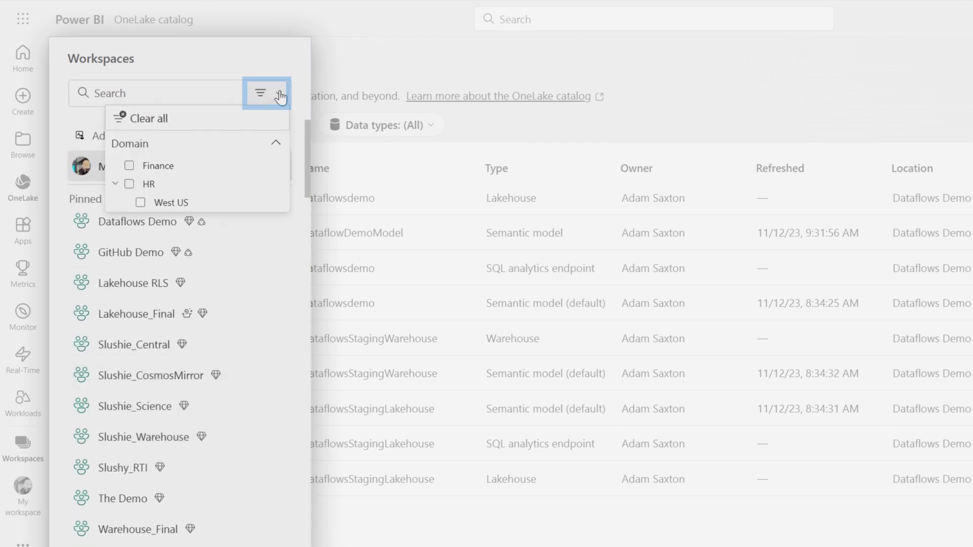
{"action": "left_click", "coordinate": [129, 166]}
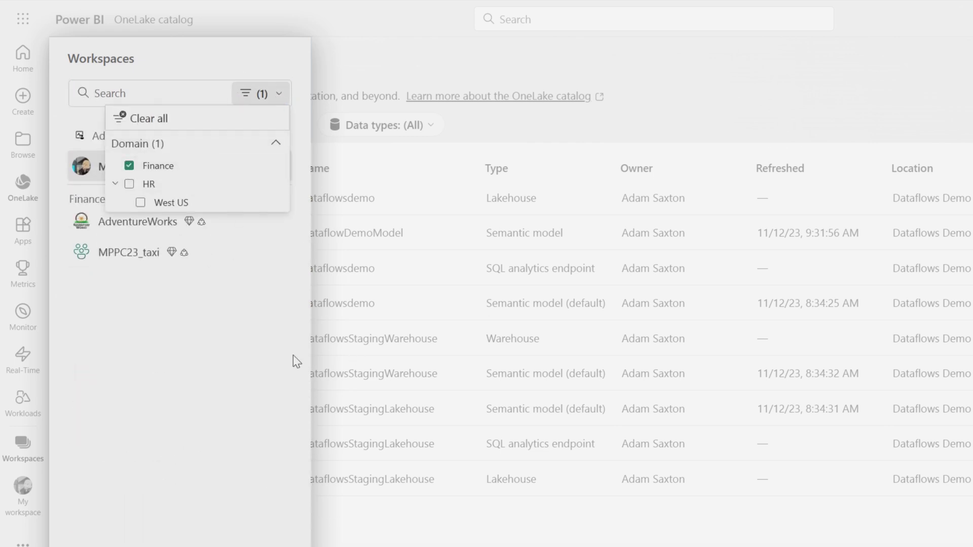
{"action": "left_click", "coordinate": [234, 325]}
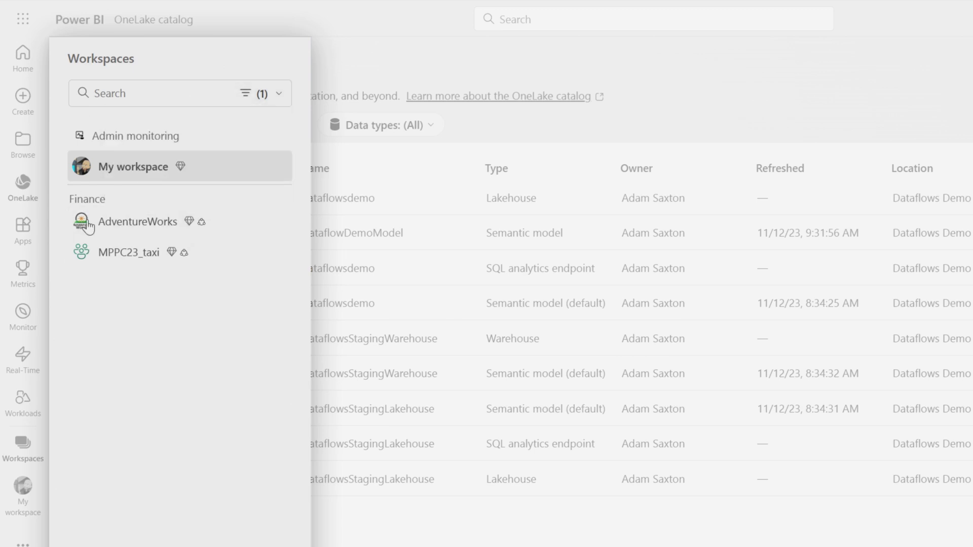
- Add the West US subdomain and the HR domain to the workspace domain filter
{"action": "left_click", "coordinate": [269, 95]}
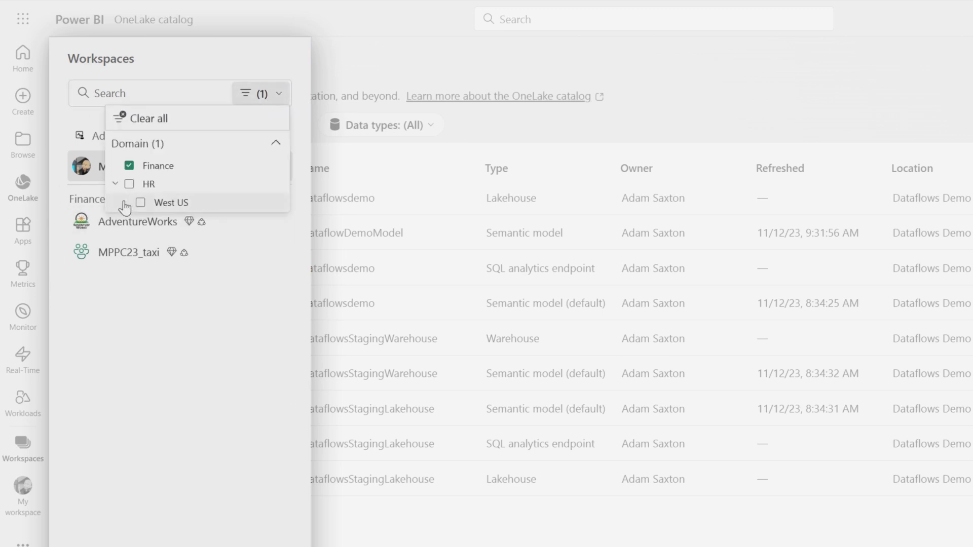
{"action": "left_click", "coordinate": [141, 203]}
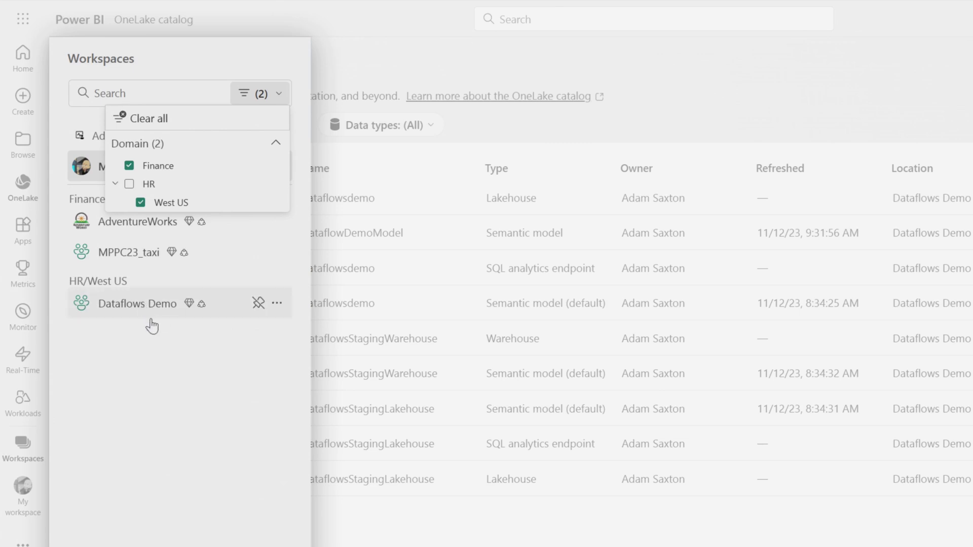
{"action": "left_click", "coordinate": [129, 185]}
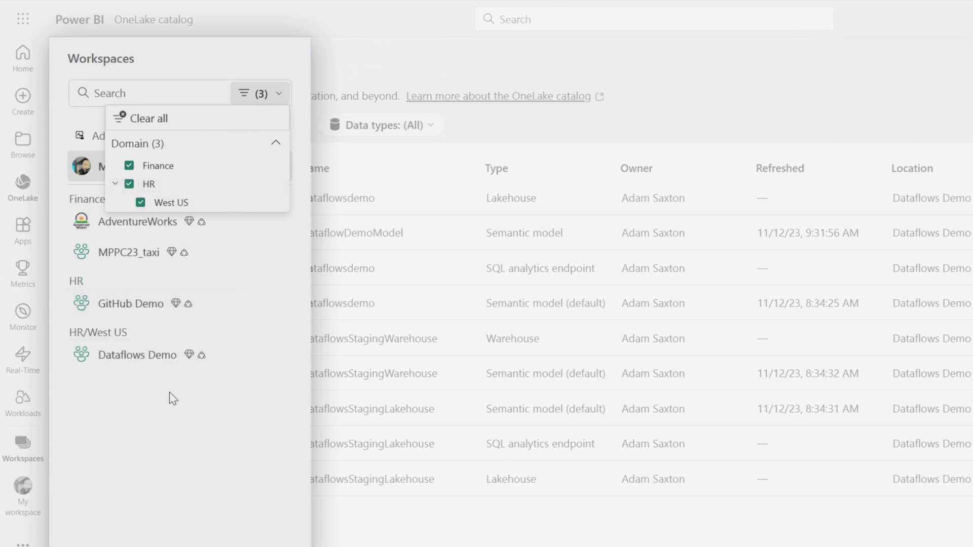
{"action": "double_click", "coordinate": [155, 411]}
{"action": "left_click", "coordinate": [171, 455]}
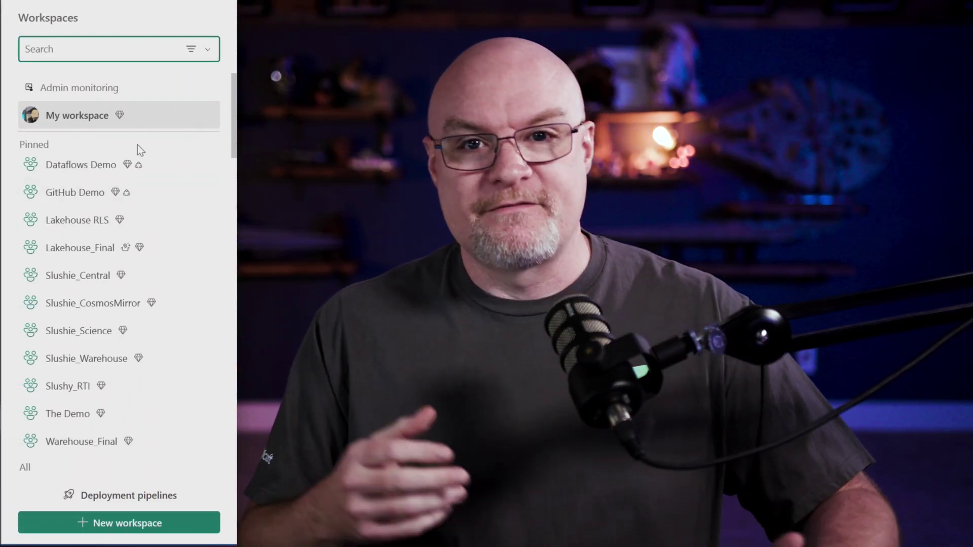
- Search the Fabric Ideas for 'I want domains t…', a request for domain-level security
{"action": "scroll", "coordinate": [101, 194], "scroll_direction": "down", "scroll_amount": 1}
{"action": "scroll", "coordinate": [101, 194], "scroll_direction": "down", "scroll_amount": 13}
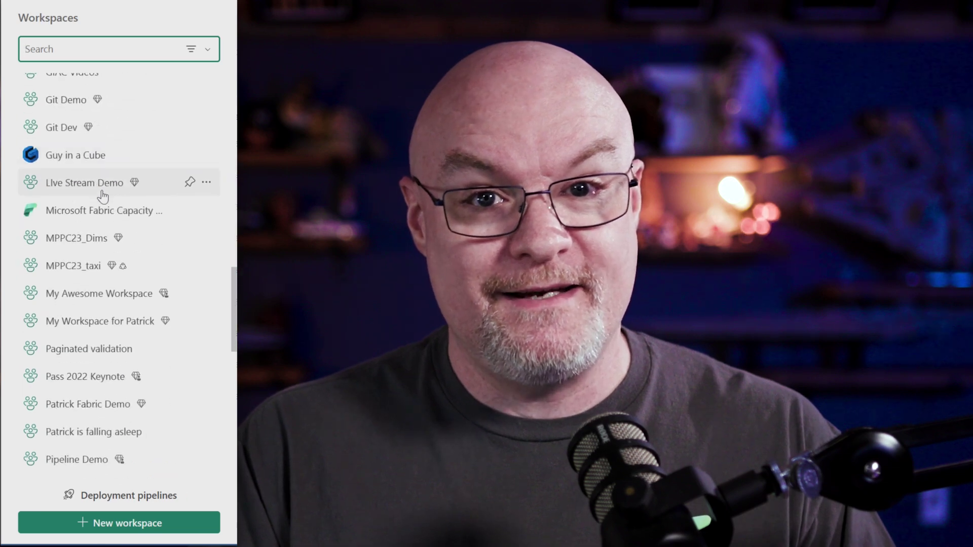
{"action": "scroll", "coordinate": [103, 195], "scroll_direction": "down", "scroll_amount": 15}
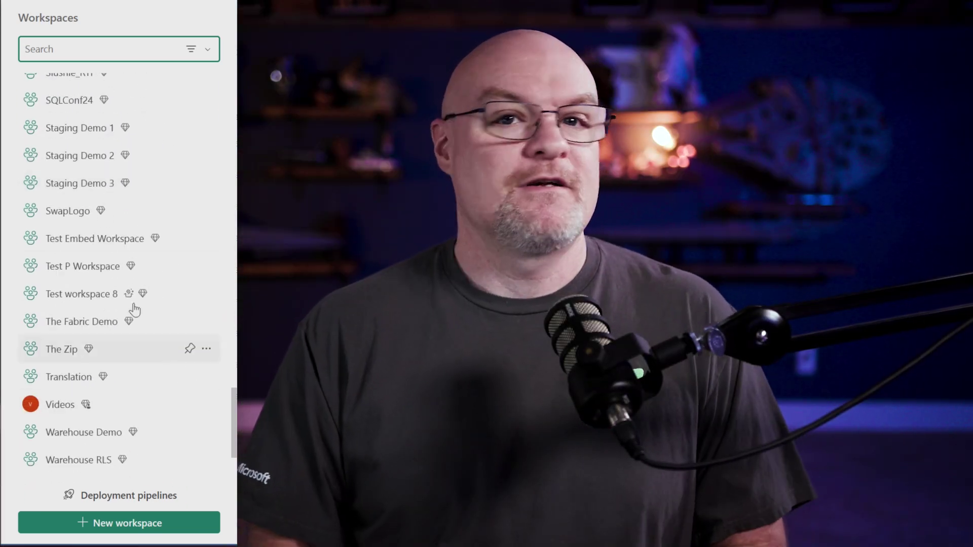
{"action": "scroll", "coordinate": [130, 320], "scroll_direction": "up", "scroll_amount": 12}
{"action": "scroll", "coordinate": [134, 304], "scroll_direction": "up", "scroll_amount": 15}
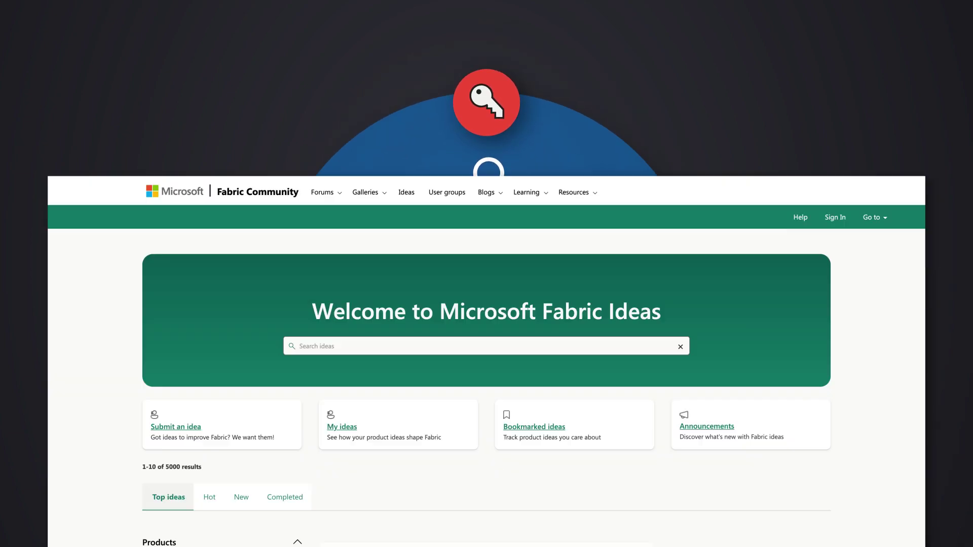
{"action": "type", "text": "I want domains t"}
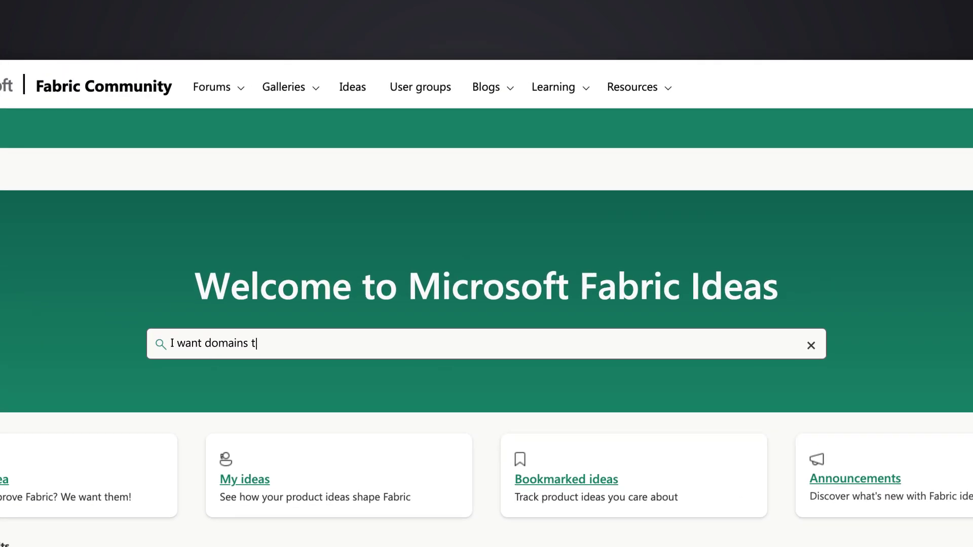